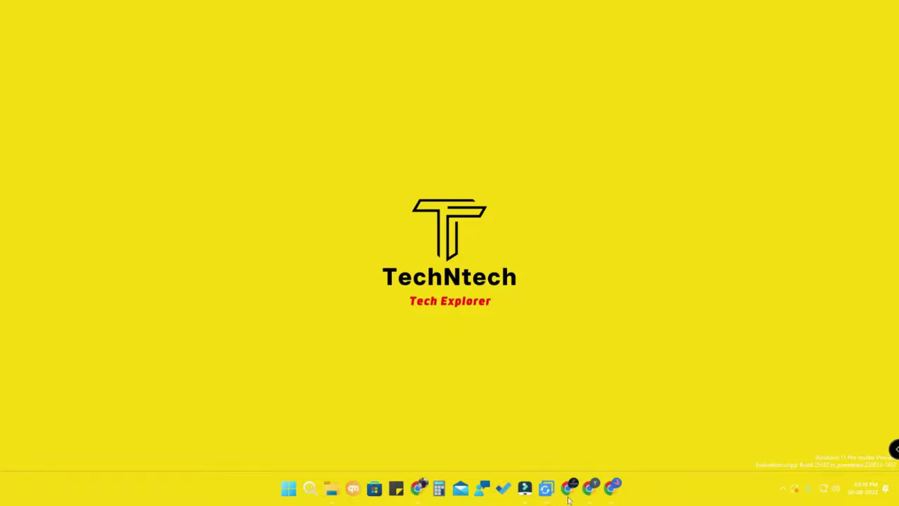
Step: Switch to Chrome and look over the AOMEI home page at ubackup.com
left_click(614, 486)
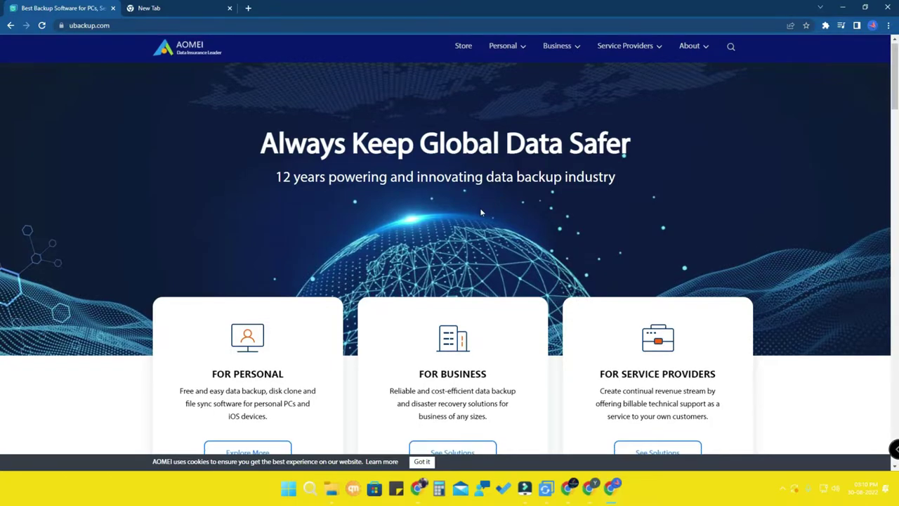
scroll(481, 212, "down", 3)
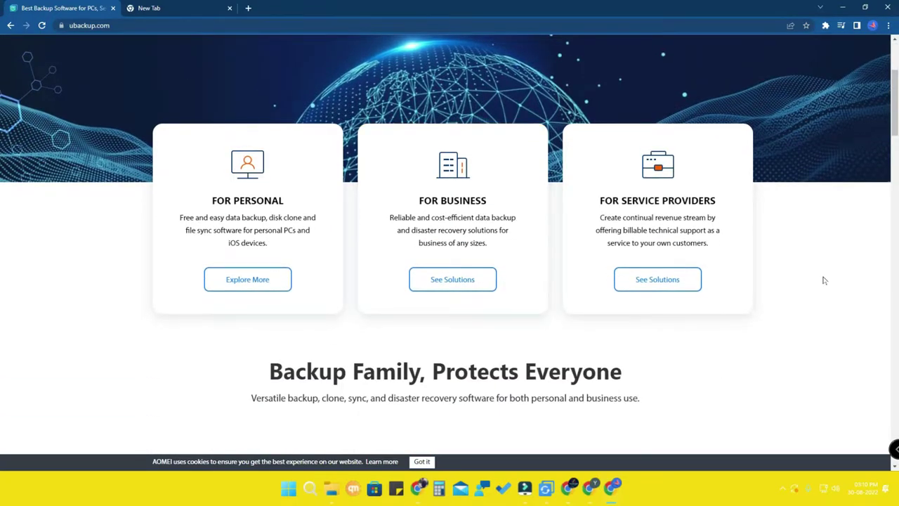
scroll(824, 280, "up", 3)
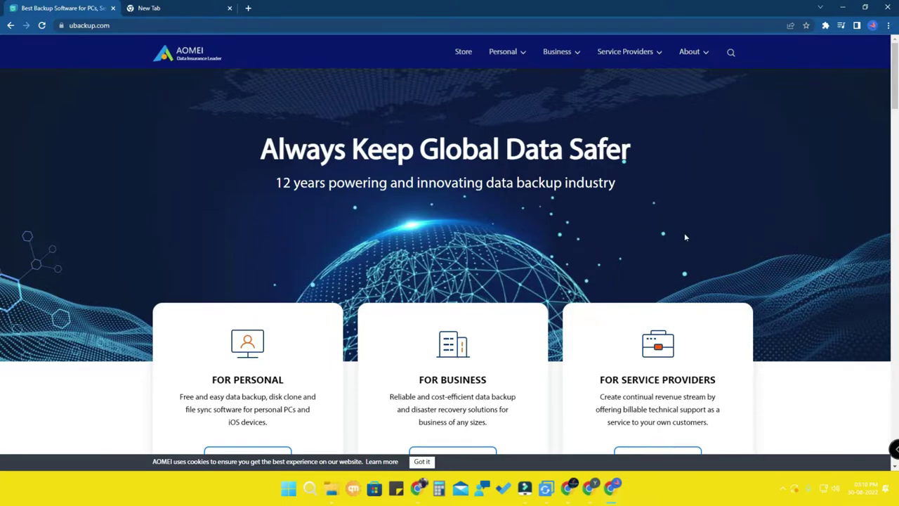
scroll(686, 237, "down", 3)
scroll(685, 238, "up", 3)
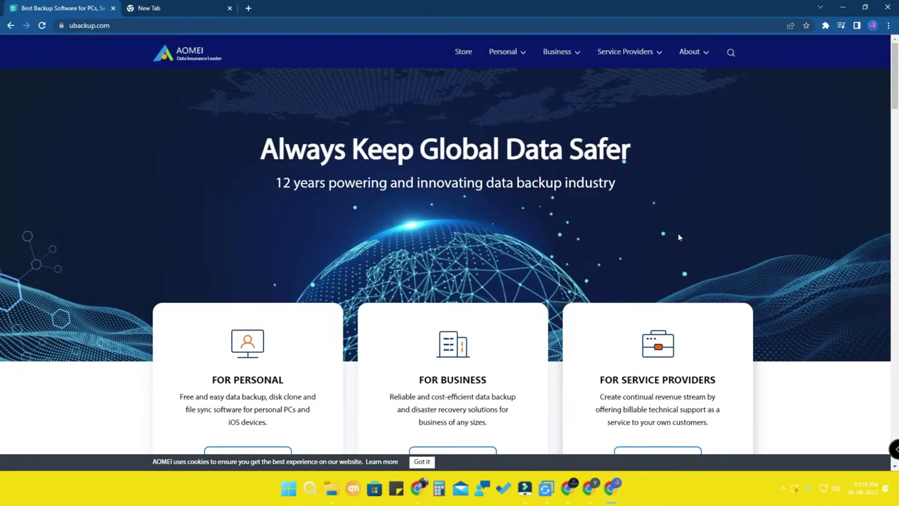
Step: Switch to File Explorer and open the AOMEI folder
left_click(332, 495)
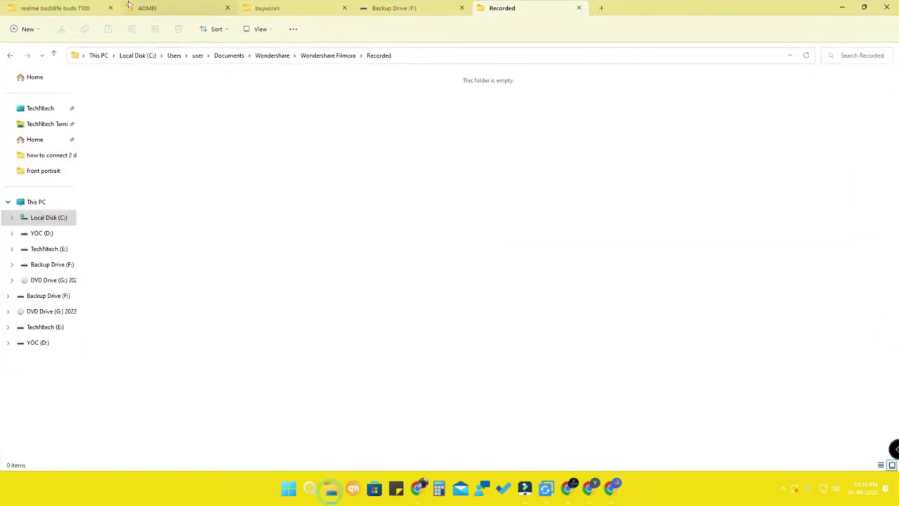
left_click(172, 6)
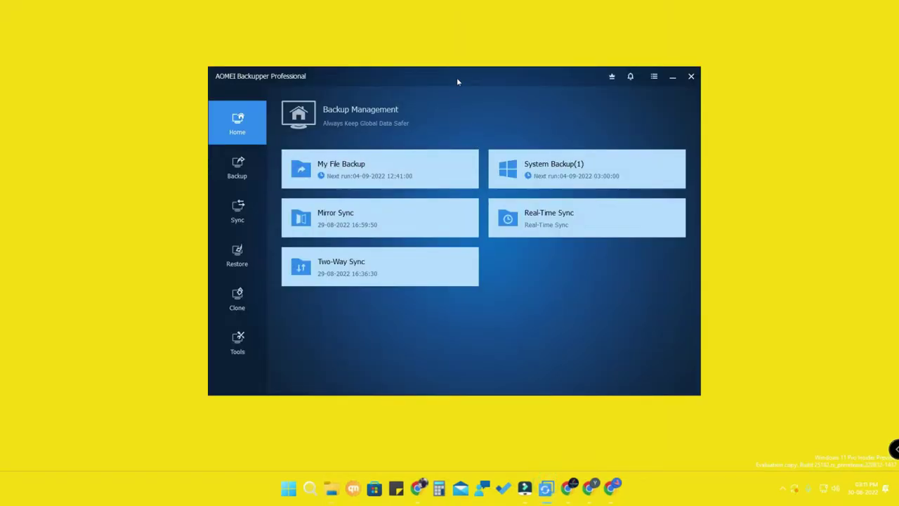
Step: Minimize the Installed apps settings window and reposition the AOMEI Backupper window on the desktop
left_click_drag(457, 82, 453, 96)
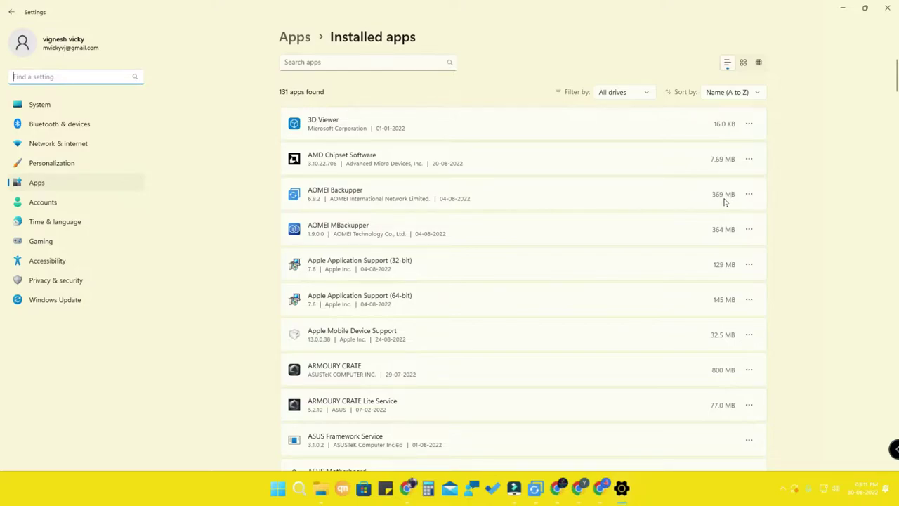
left_click(842, 7)
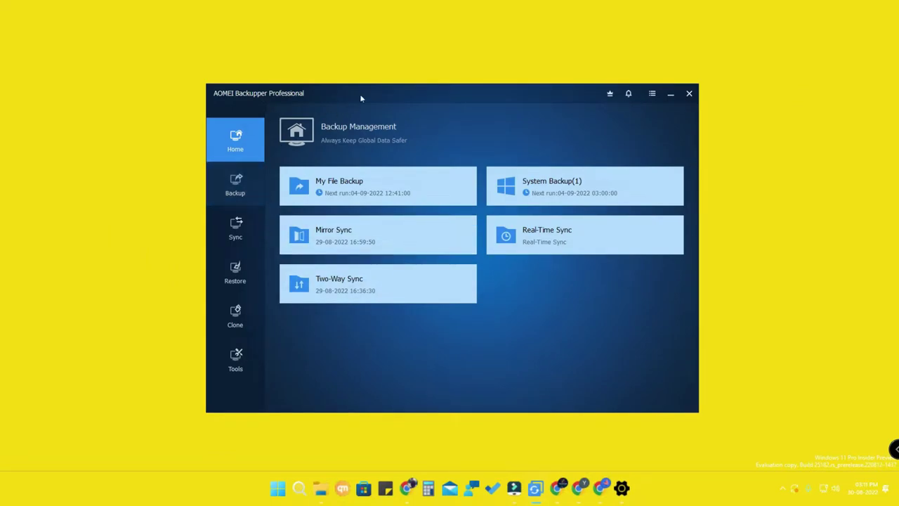
left_click_drag(370, 90, 386, 84)
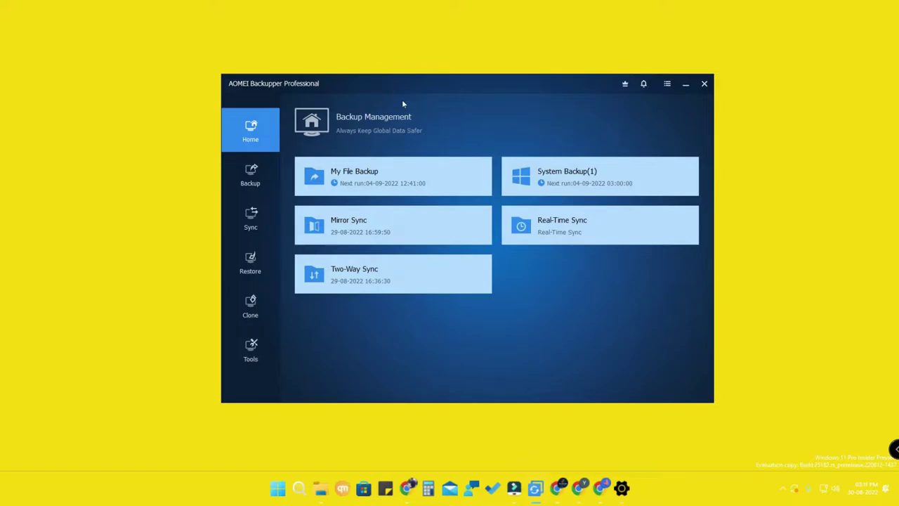
Step: Look through the Backup, Sync, Restore, Clone and Tools pages, and return to Home
left_click(251, 175)
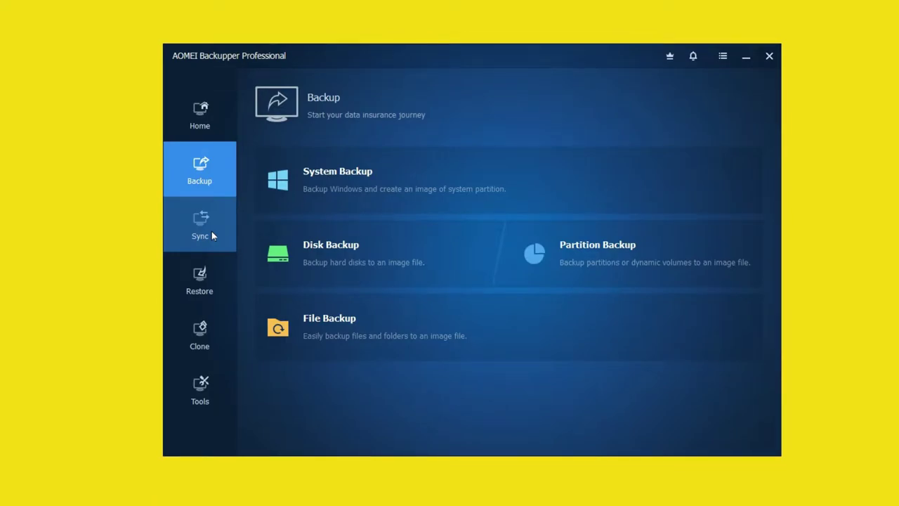
left_click(211, 236)
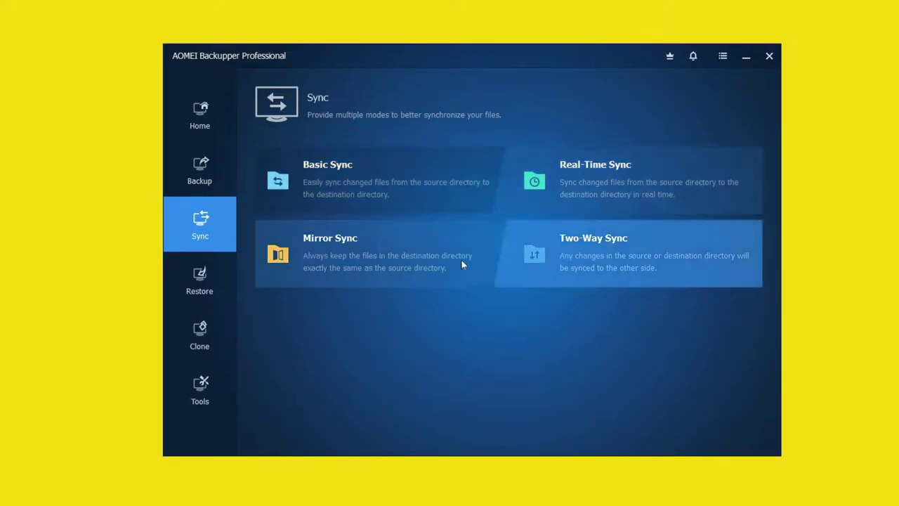
left_click(199, 296)
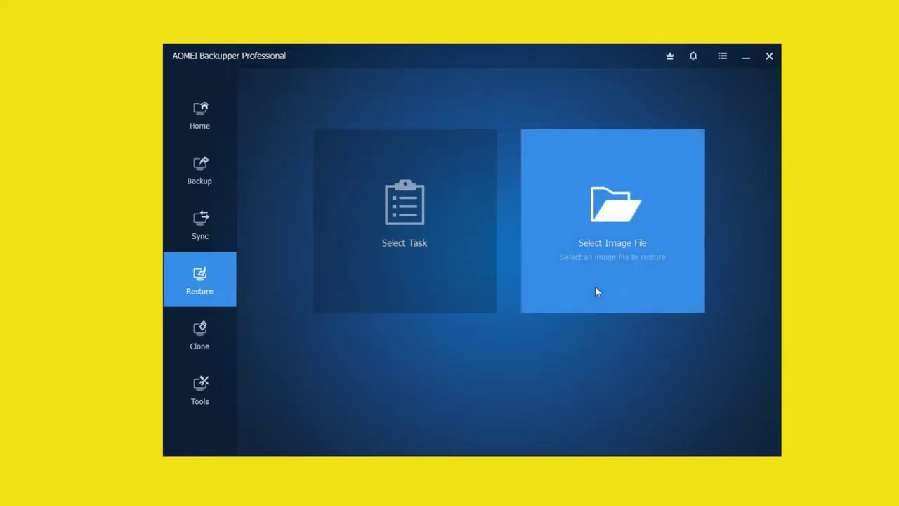
left_click(206, 346)
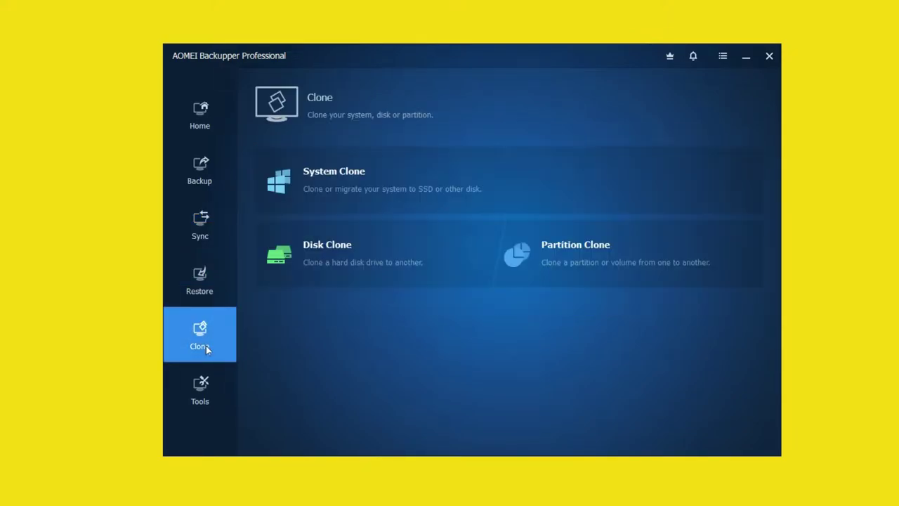
left_click(199, 391)
left_click(199, 115)
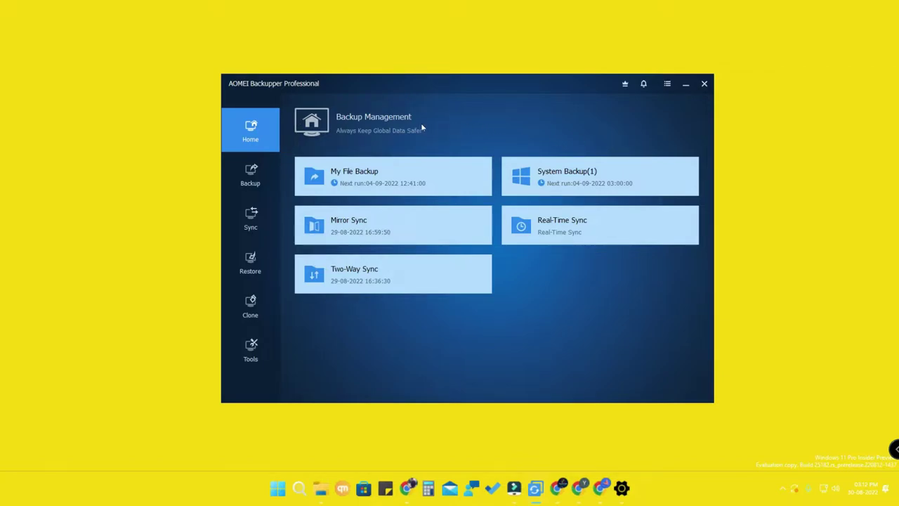
Step: Start setting up a System Backup task and browse for its destination location
mouse_move(413, 166)
left_click(250, 174)
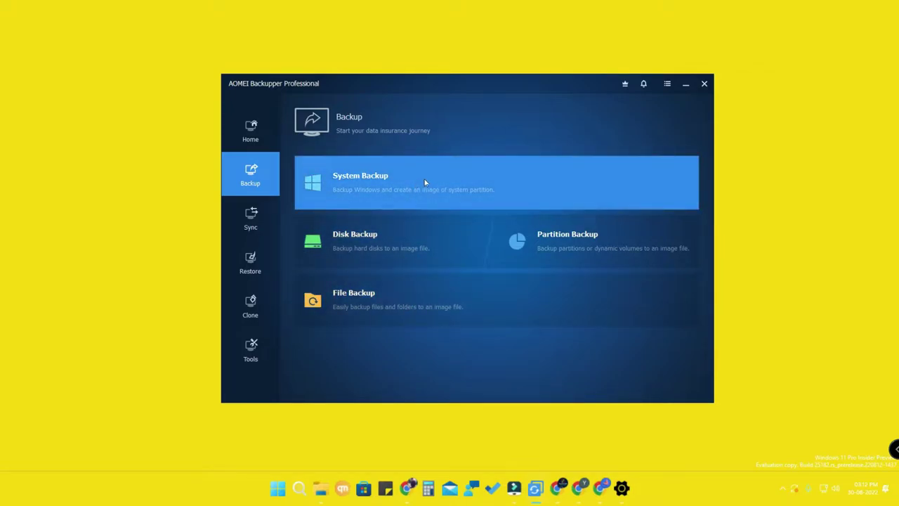
left_click(424, 183)
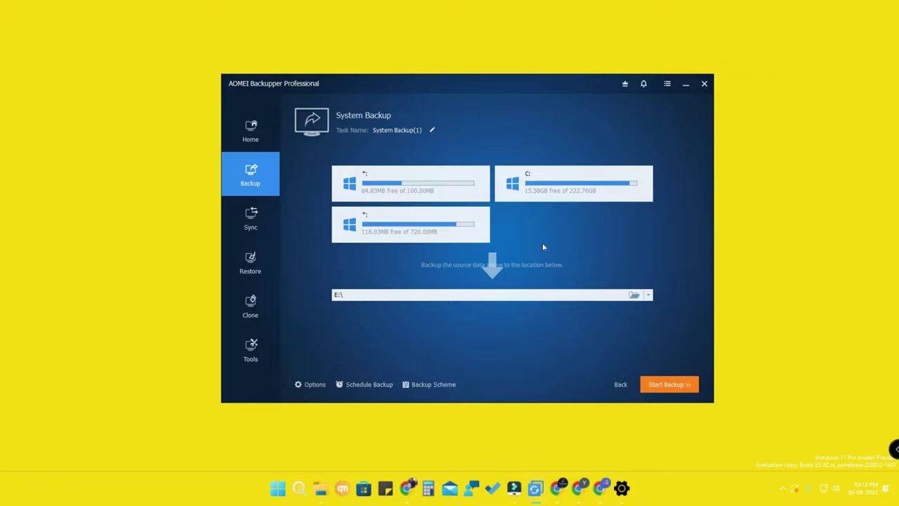
left_click_drag(522, 84, 523, 82)
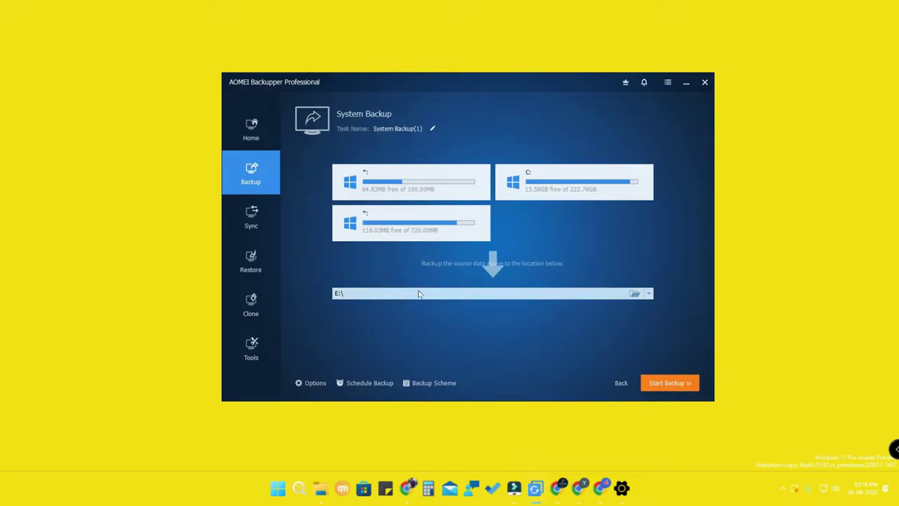
left_click(634, 293)
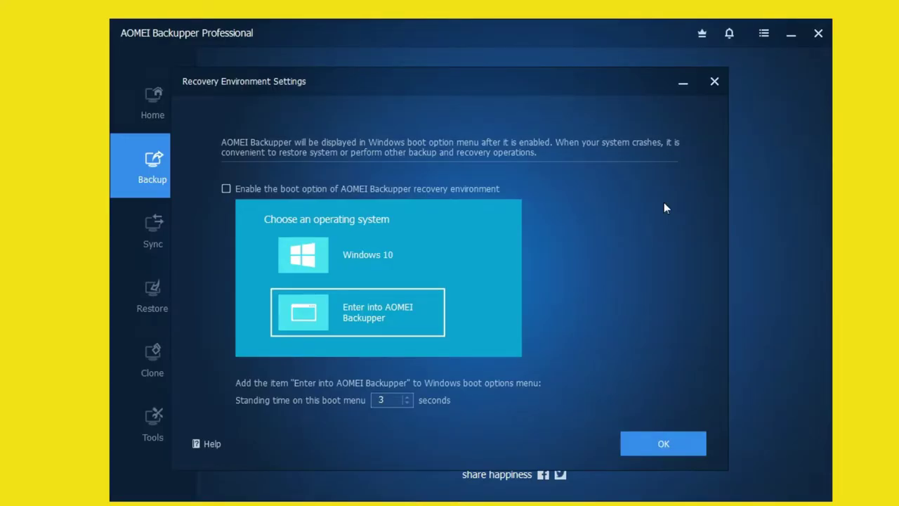
Step: Enable the boot option of the AOMEI Backupper recovery environment, create the environment and finish
left_click(330, 187)
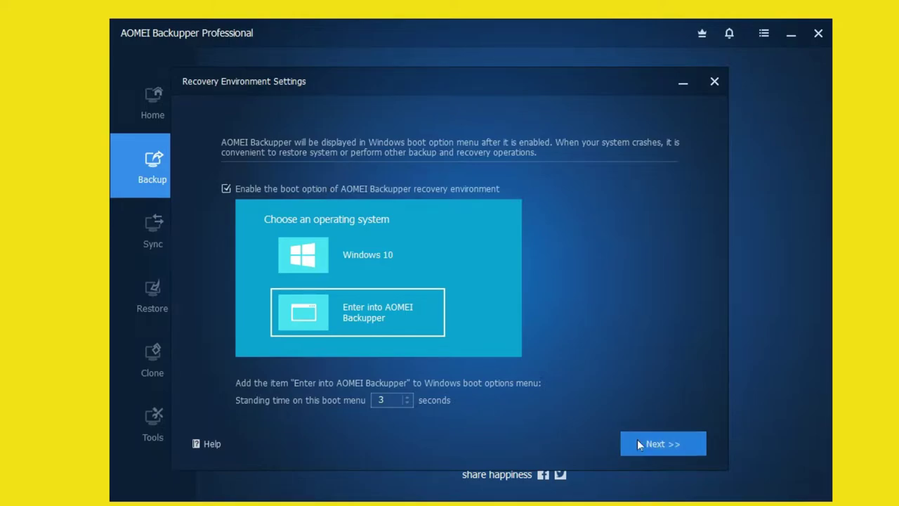
left_click(641, 443)
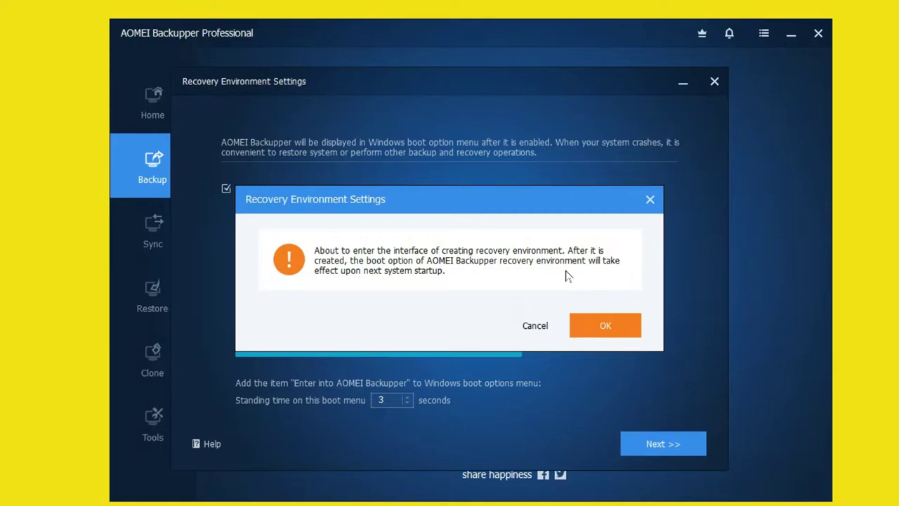
left_click(597, 332)
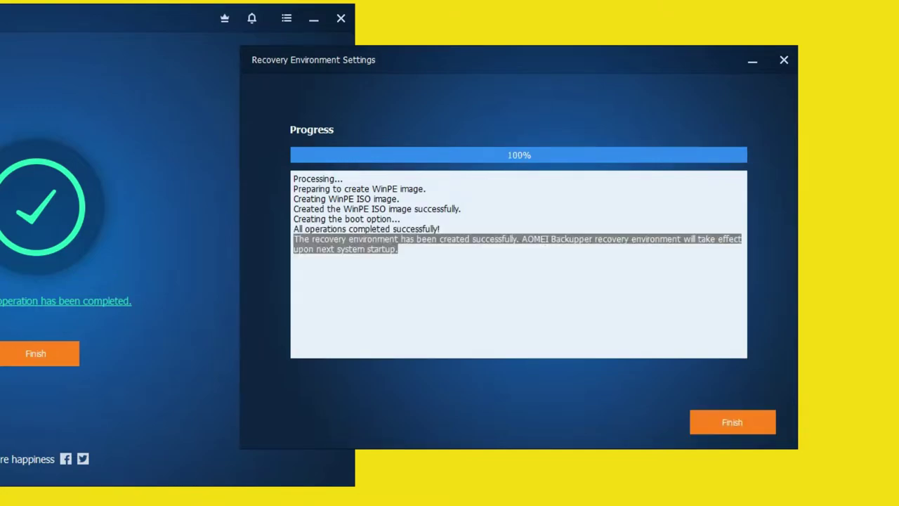
left_click(711, 422)
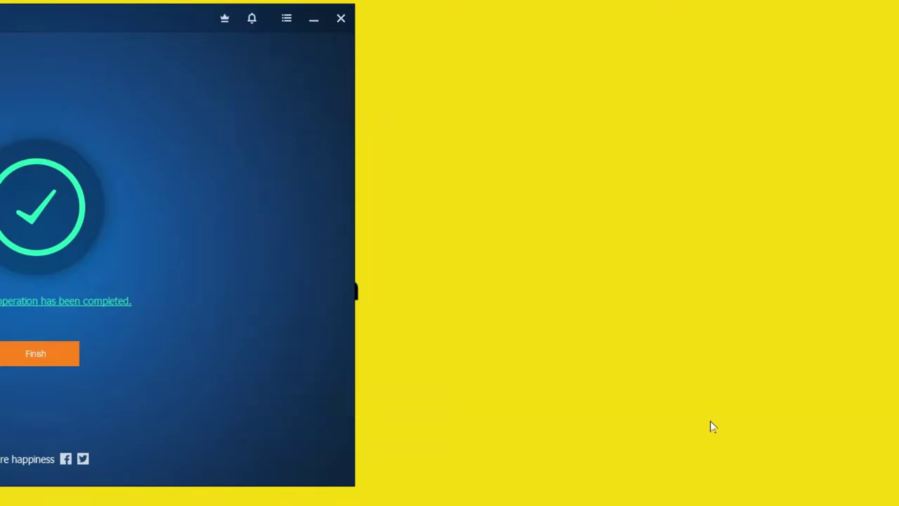
left_click_drag(40, 6, 136, 0)
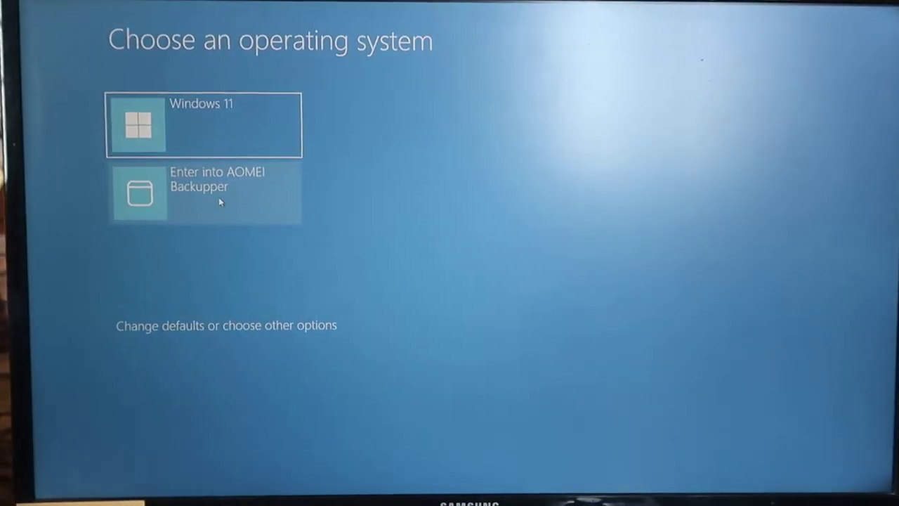
Step: Boot into AOMEI Backupper from the operating system choice and view its available tools
left_click(213, 178)
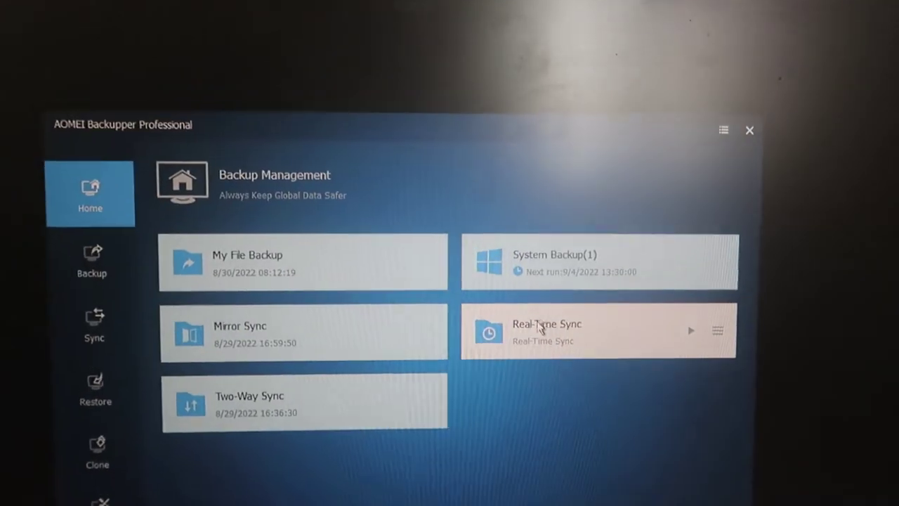
left_click(106, 502)
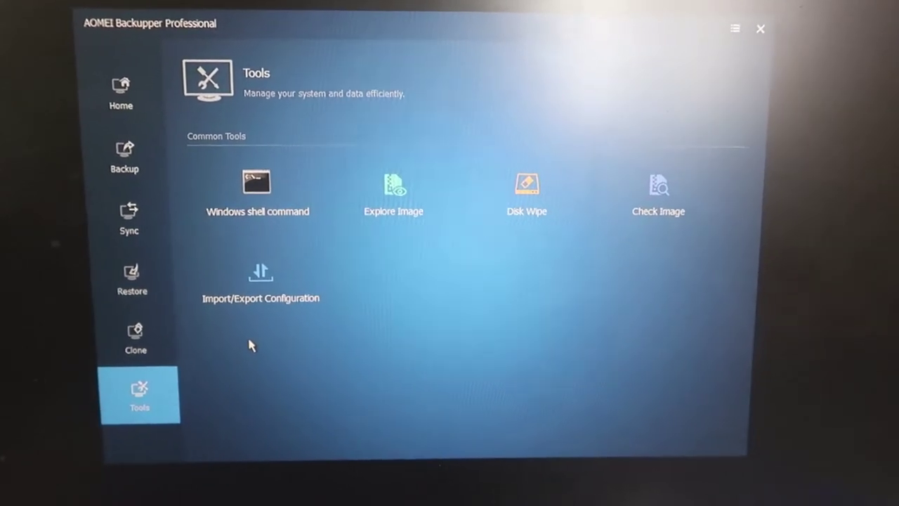
Step: Select the System Backup(1) task for restoring, keep Restore this system backup chosen, and proceed to the operation summary
left_click(160, 307)
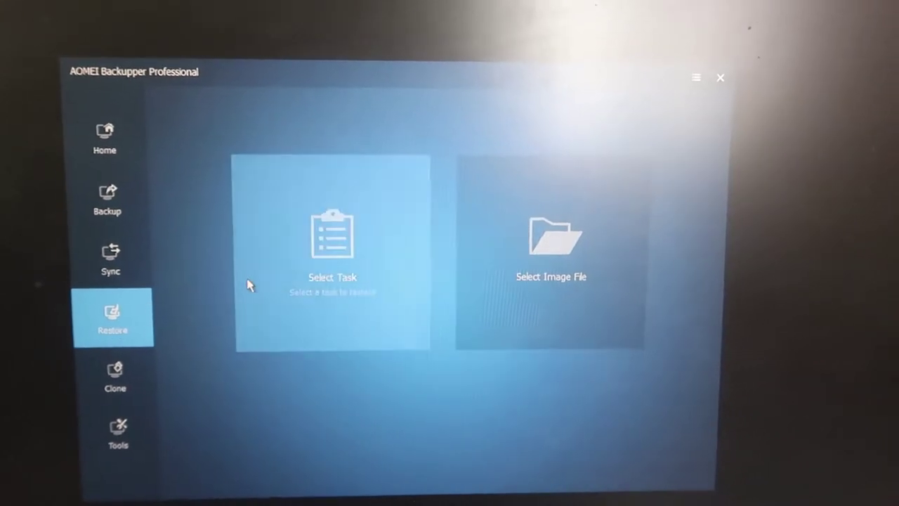
left_click(324, 281)
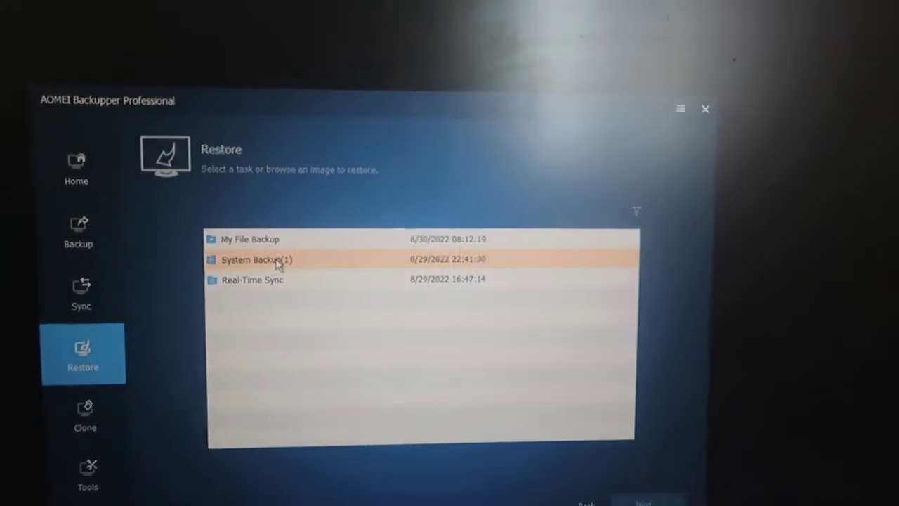
left_click(278, 261)
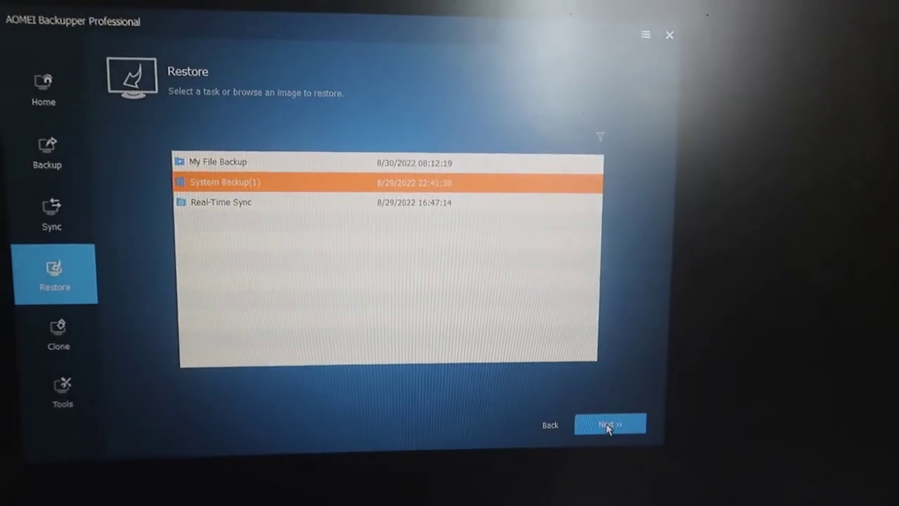
left_click(609, 424)
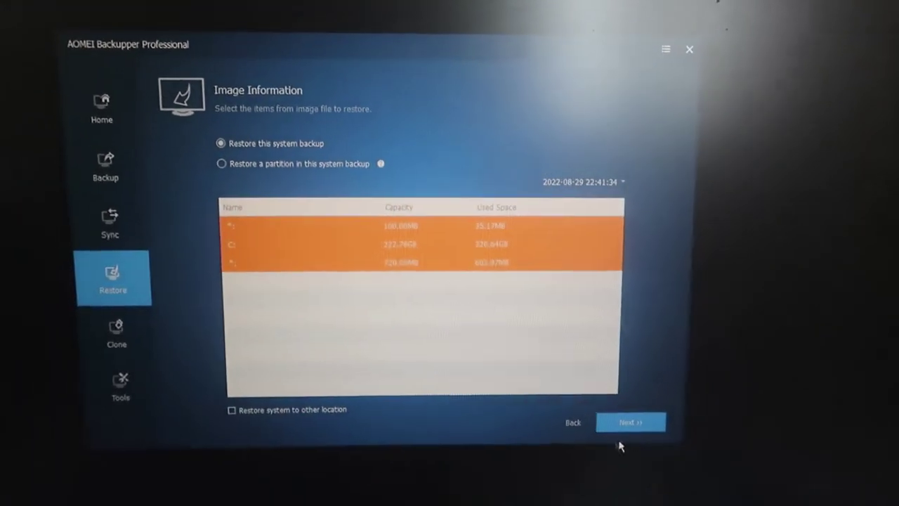
left_click(649, 424)
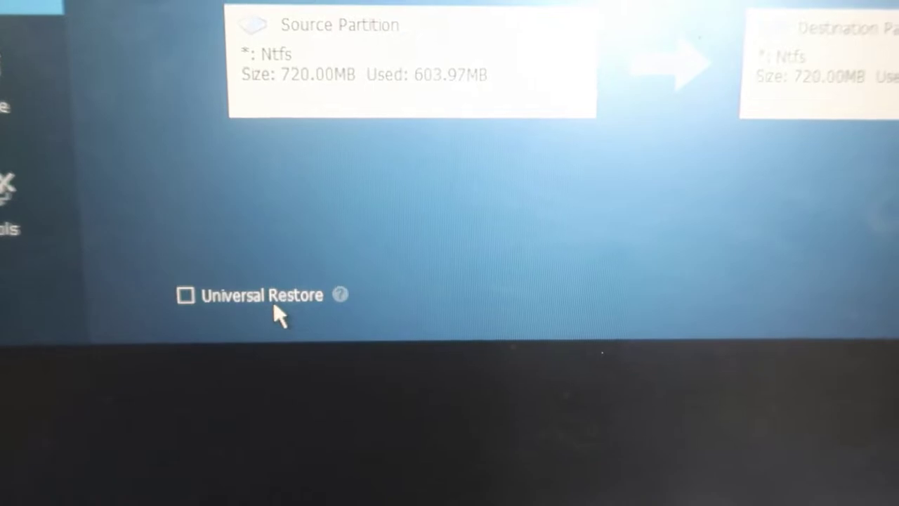
left_click(206, 315)
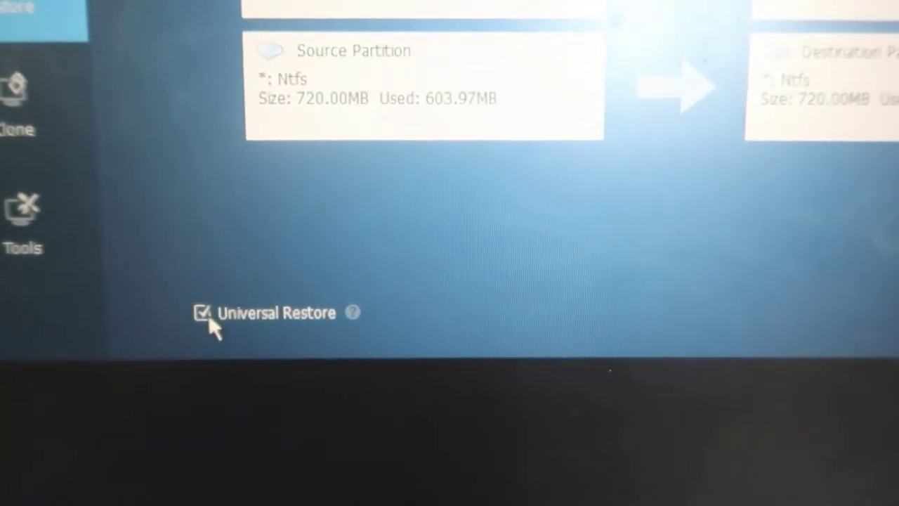
mouse_move(354, 313)
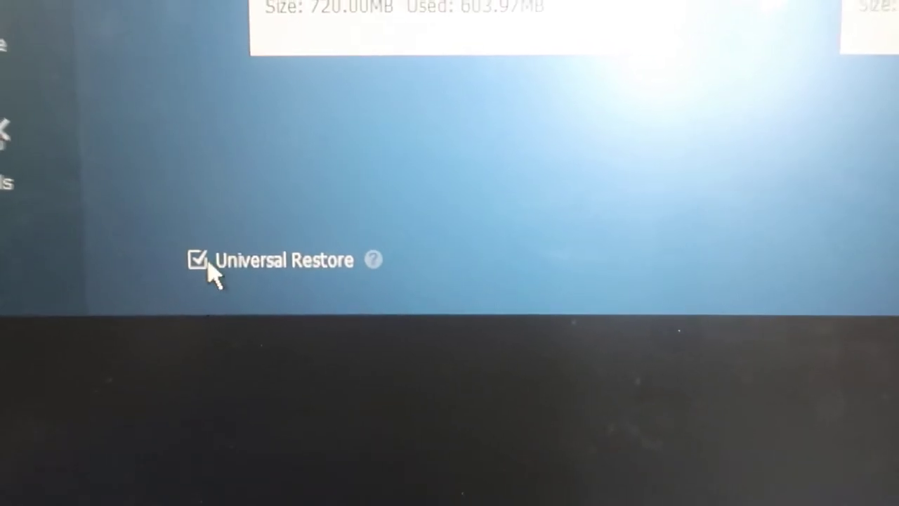
left_click(204, 261)
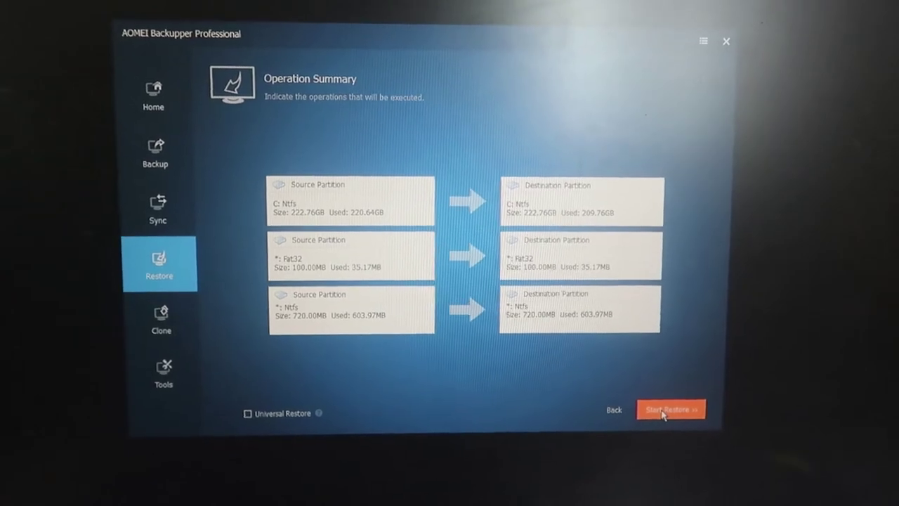
Step: Start the system restore and set the computer to Restart on completion
left_click(664, 412)
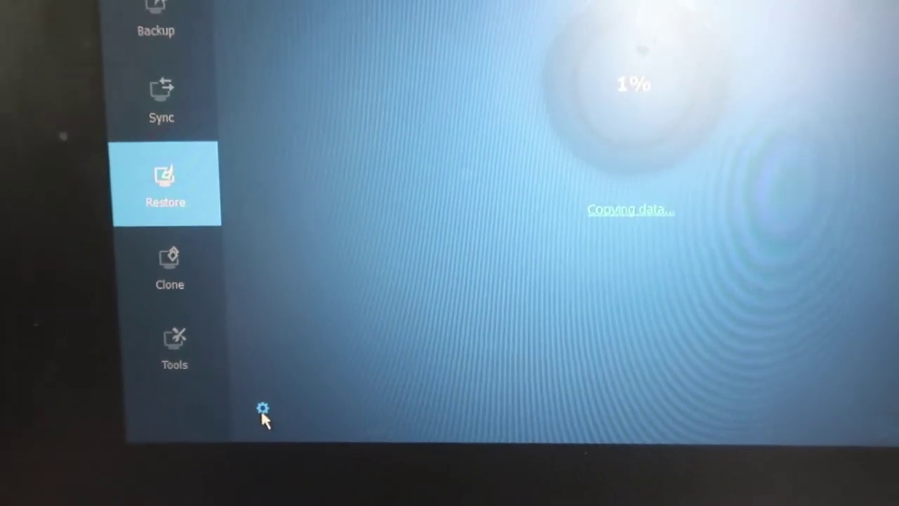
left_click(245, 347)
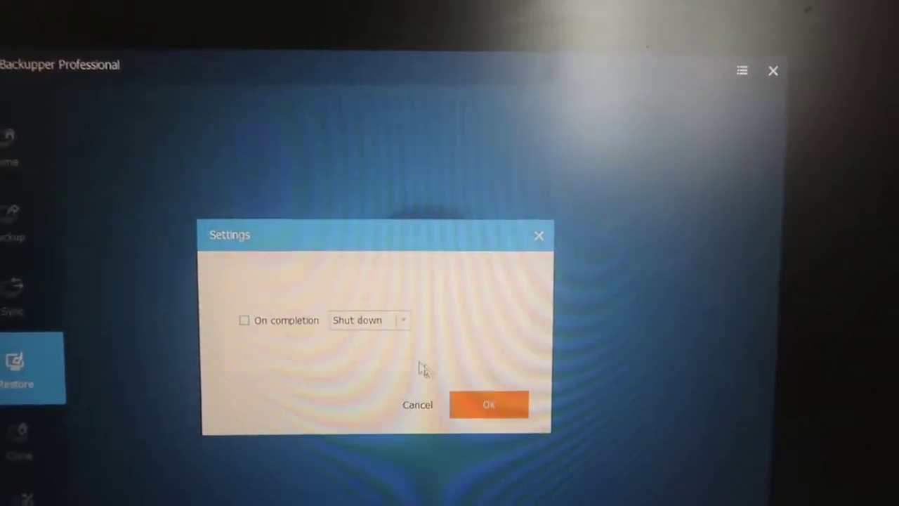
left_click(280, 271)
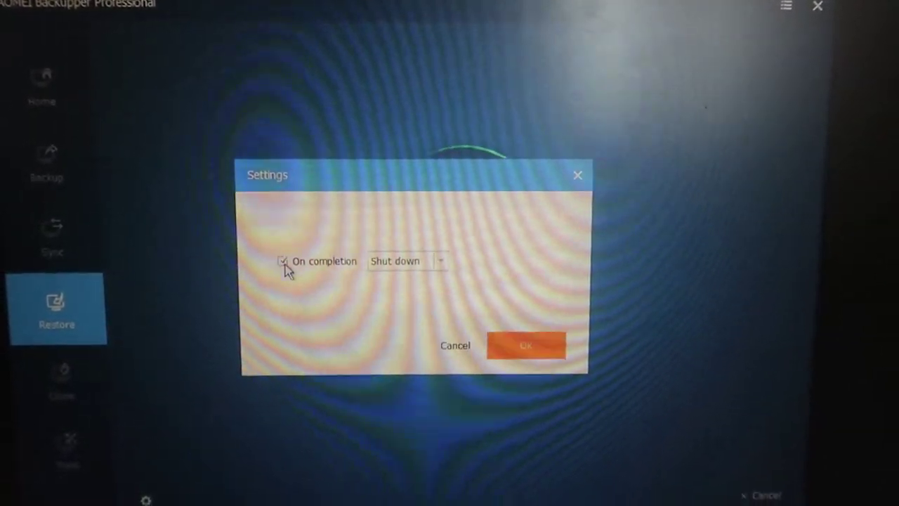
left_click(453, 265)
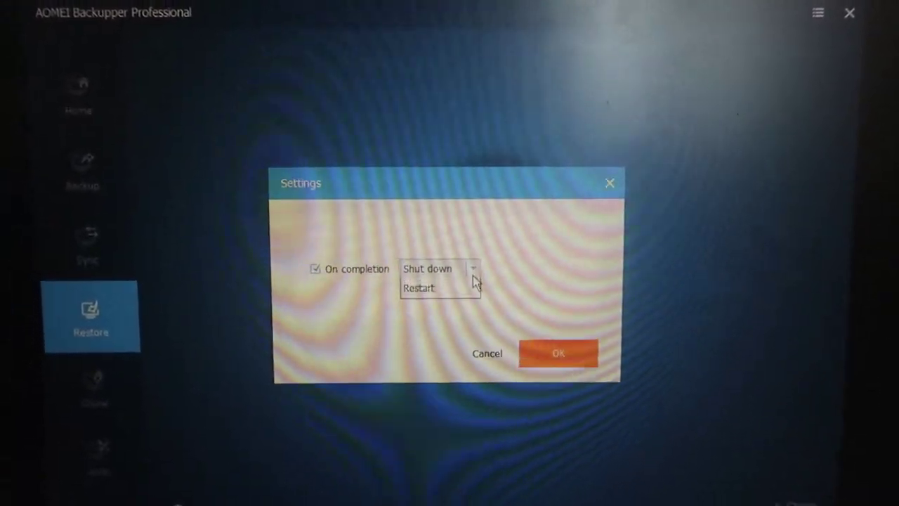
left_click(420, 303)
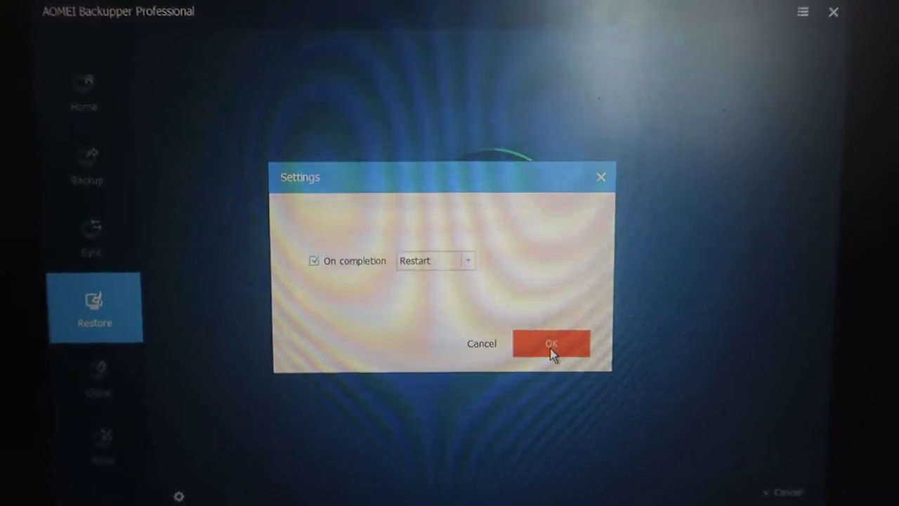
left_click(555, 346)
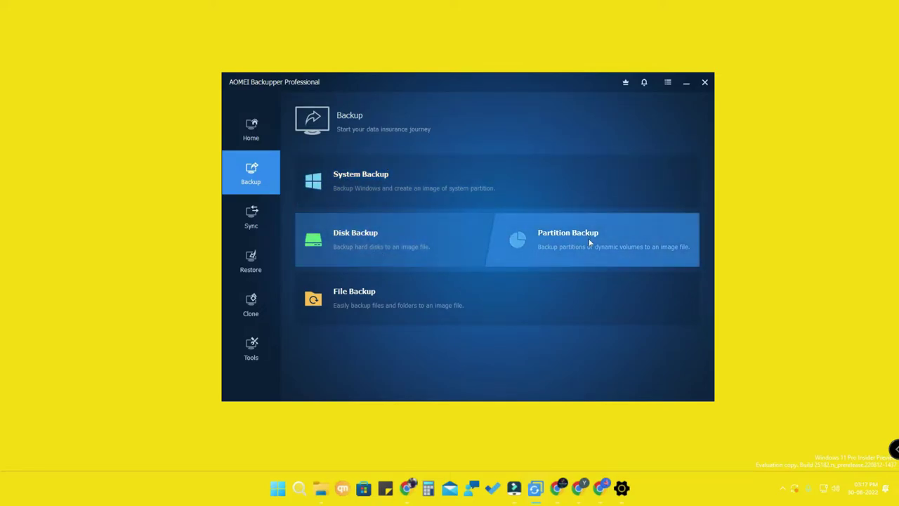
Step: Examine the disks that a Disk Backup task can include and return to the backup types without adding one
left_click(429, 260)
left_click(503, 203)
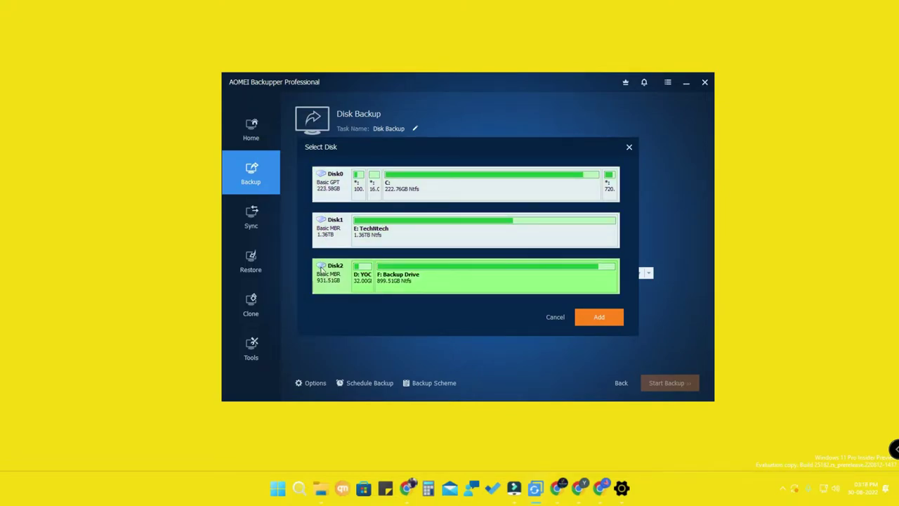
left_click(628, 147)
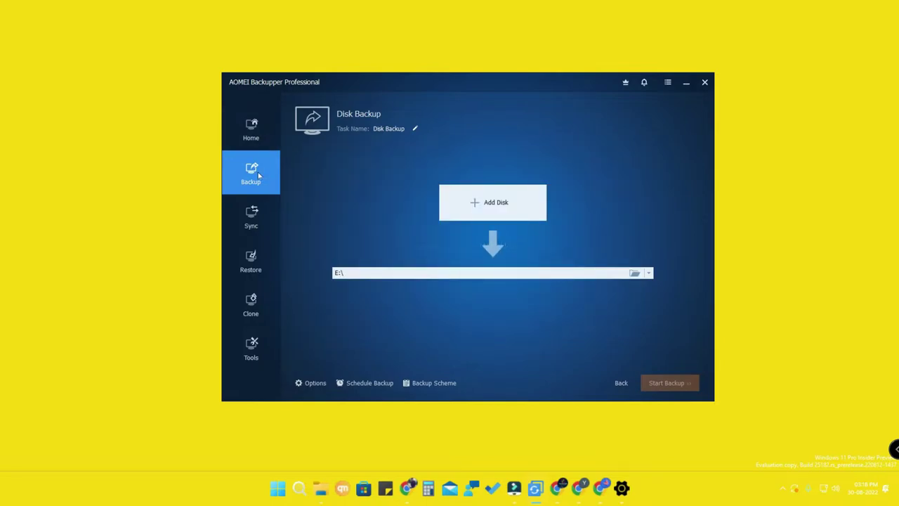
left_click(621, 383)
Step: Examine the partitions that a Partition Backup task can include and return to the backup types without adding one
left_click(603, 234)
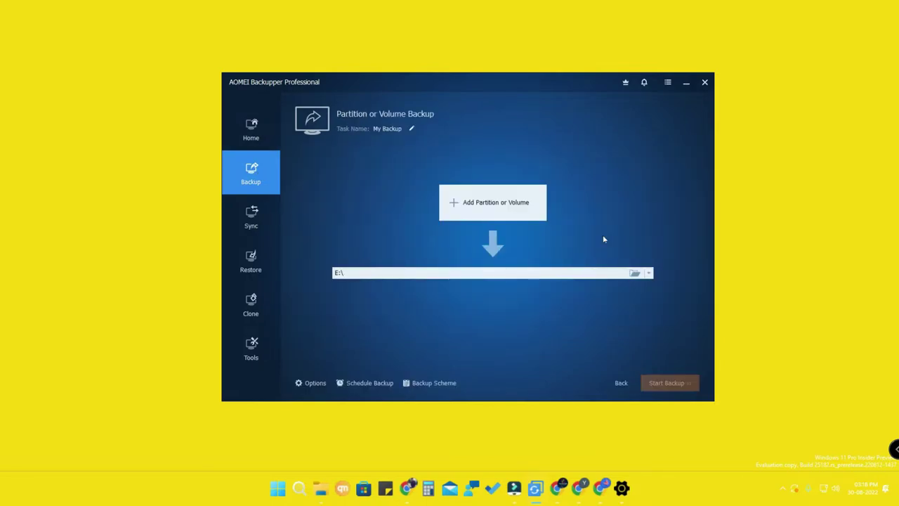
left_click(510, 211)
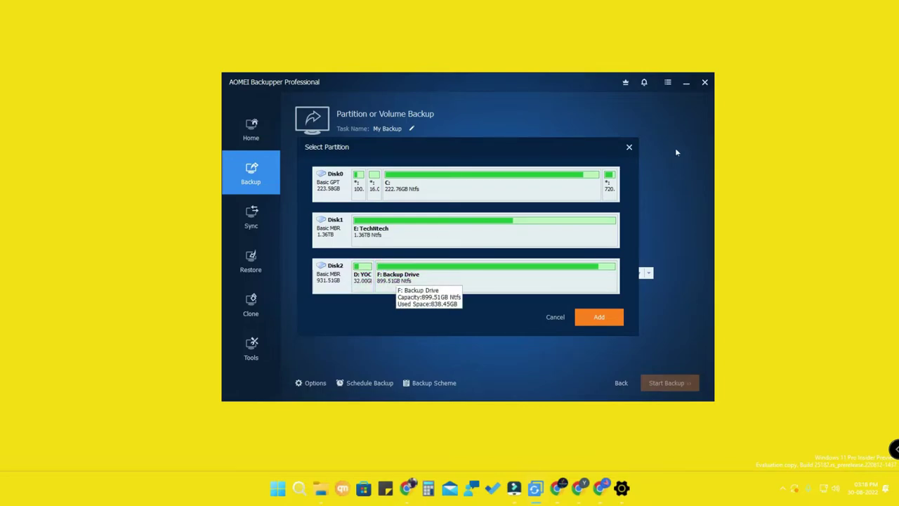
left_click(632, 147)
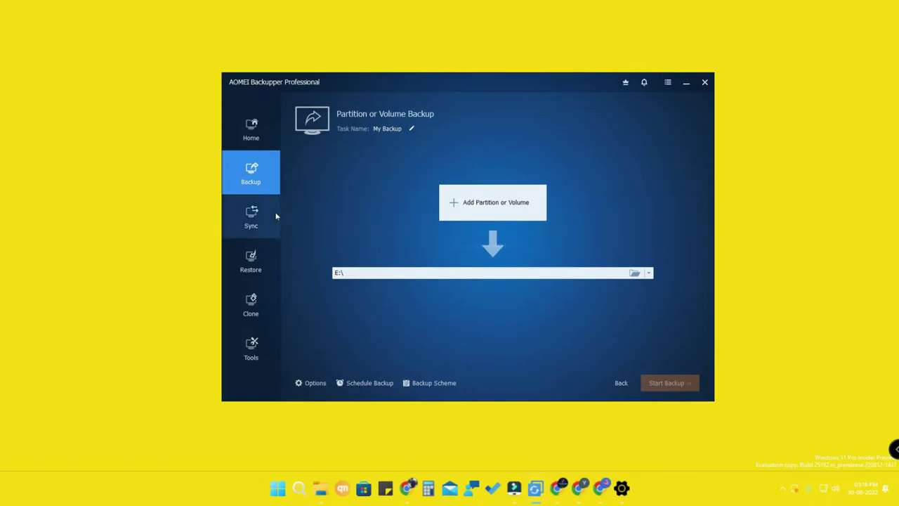
left_click(257, 172)
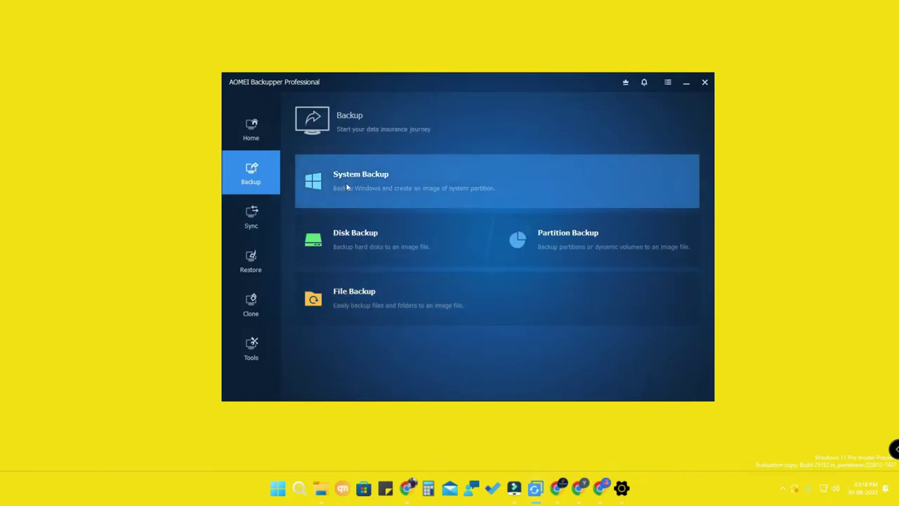
Step: Set up a File Backup task with the D:\bitcoin folder as source and E:\TechNtech as destination
left_click(467, 299)
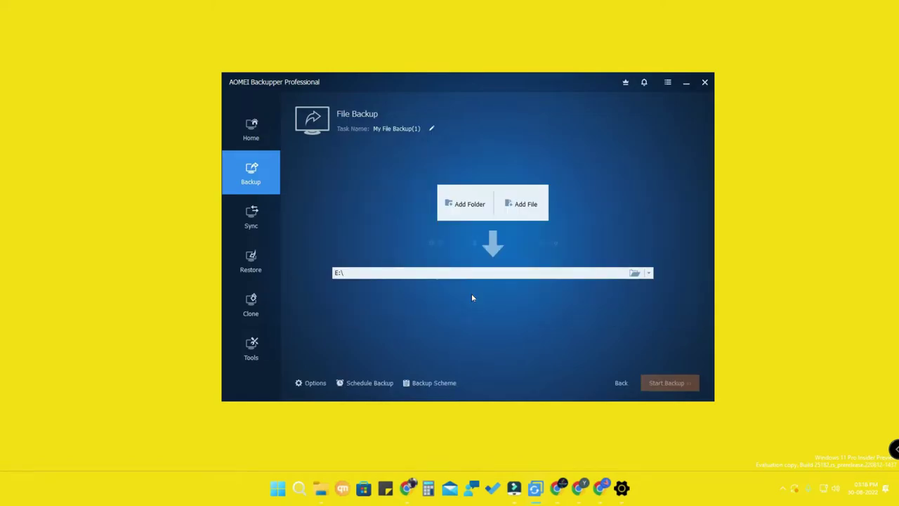
left_click(465, 211)
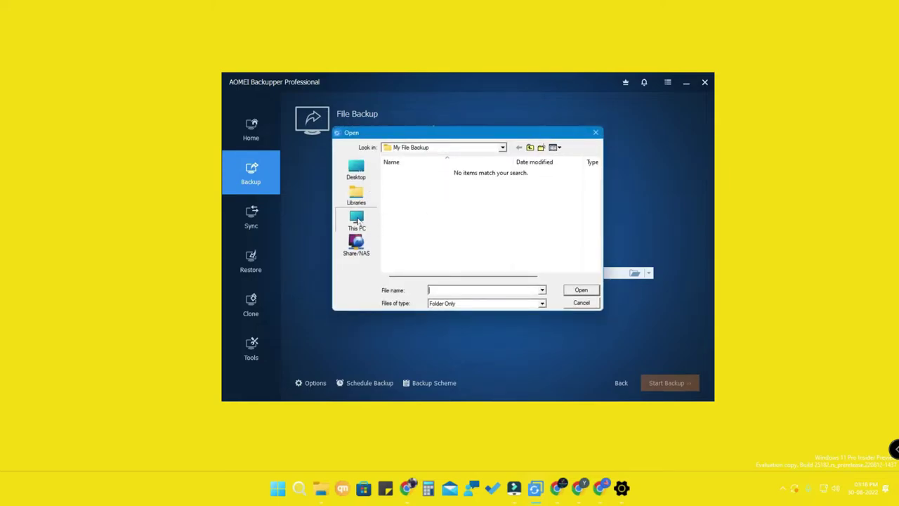
double_click(443, 201)
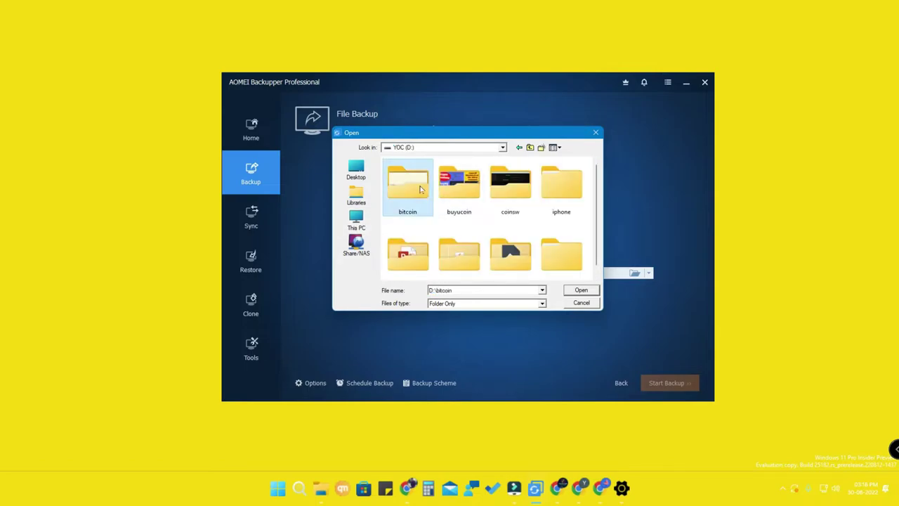
left_click(565, 290)
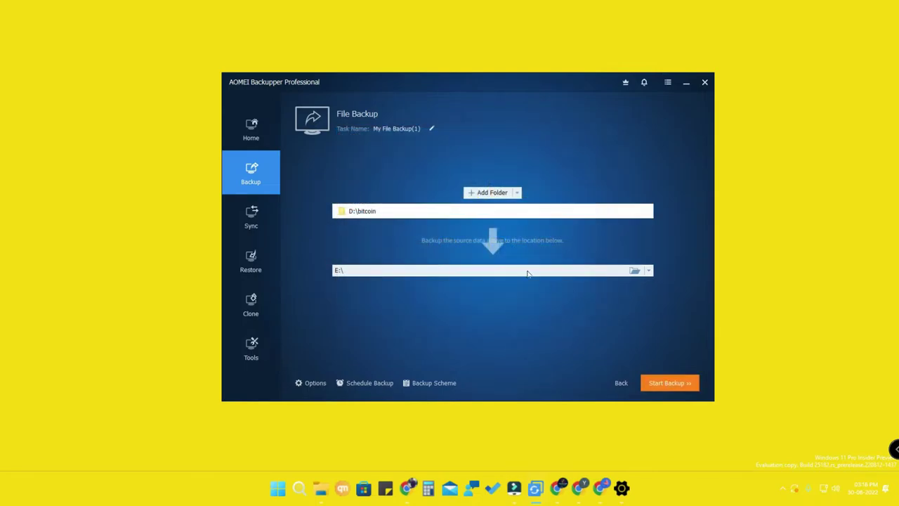
left_click(635, 271)
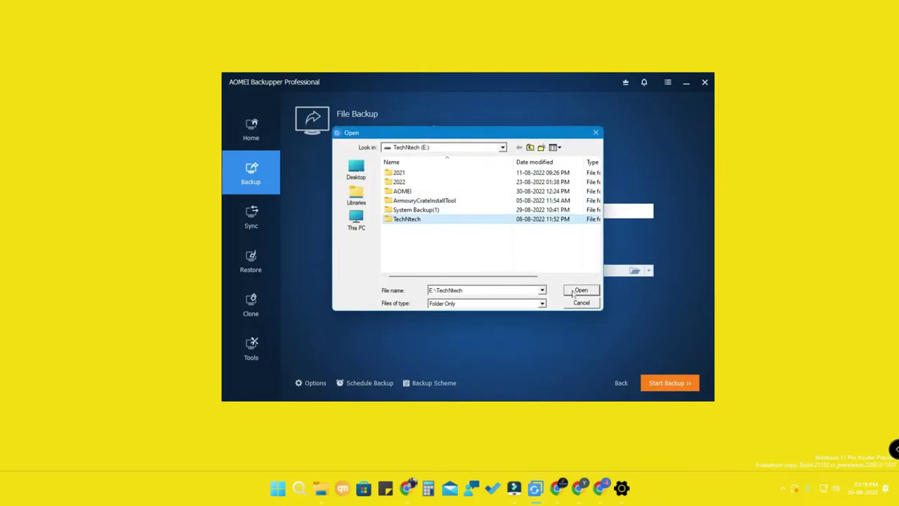
left_click(582, 290)
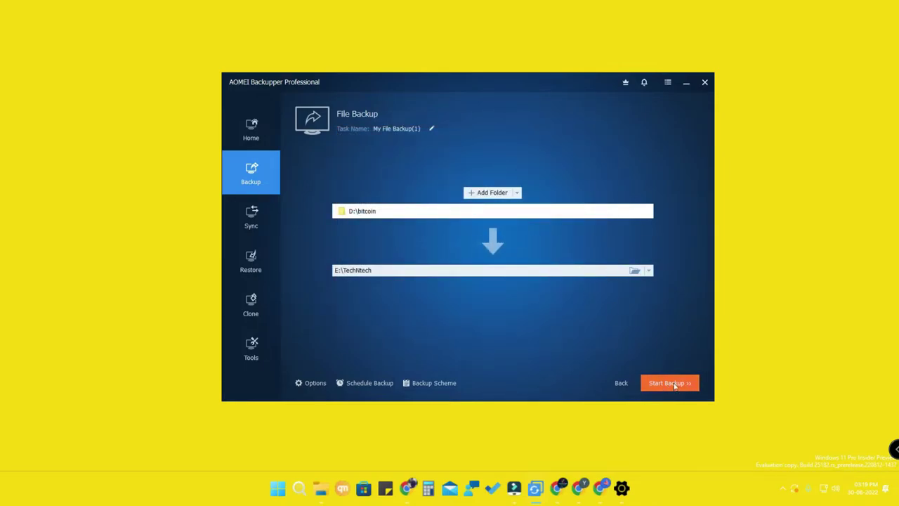
Step: Review the existing backup tasks, select My File Backup for restoring and view its image information
left_click(262, 123)
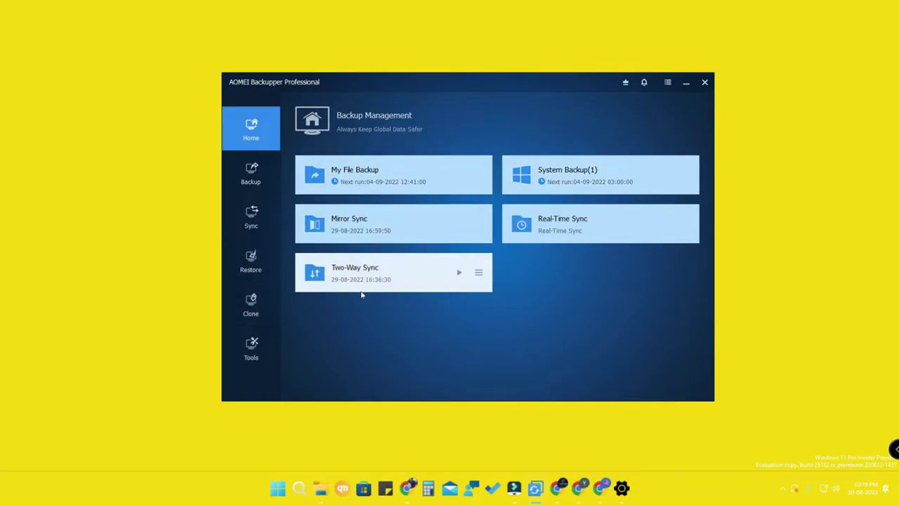
left_click(248, 261)
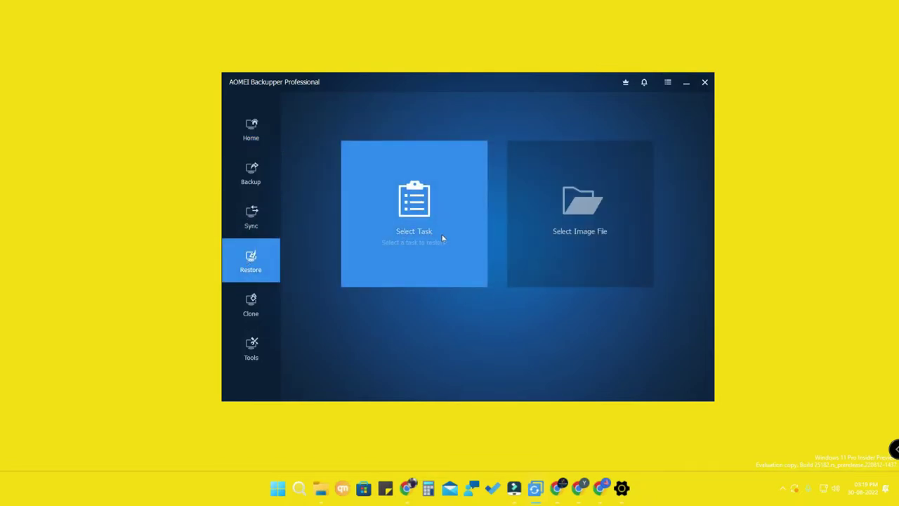
left_click(246, 130)
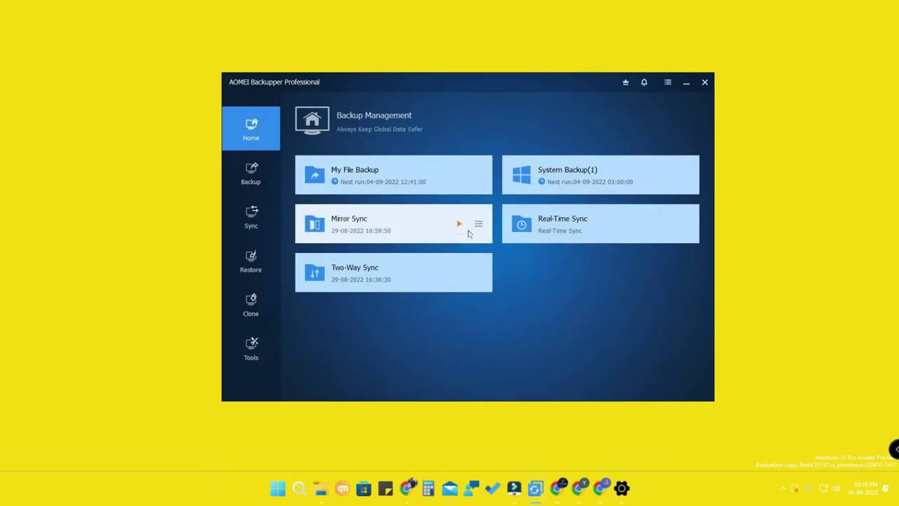
left_click(251, 261)
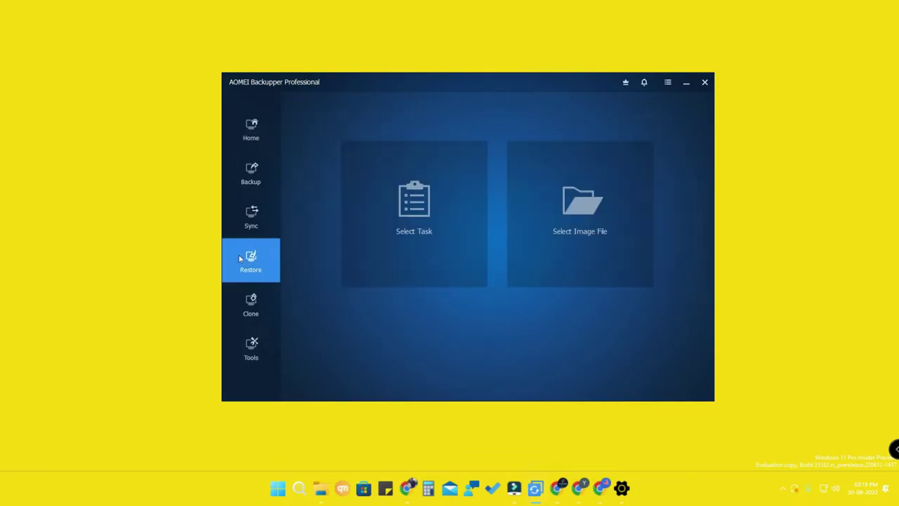
left_click(427, 225)
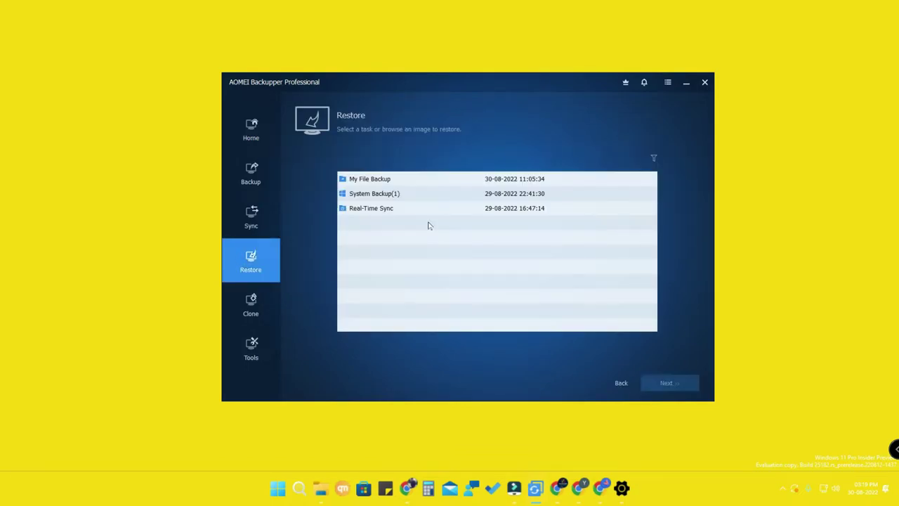
left_click(391, 181)
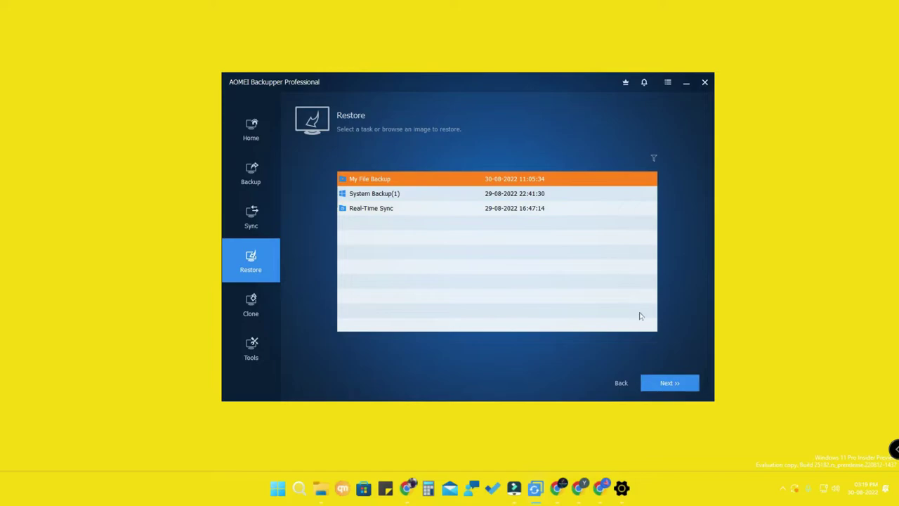
left_click(662, 383)
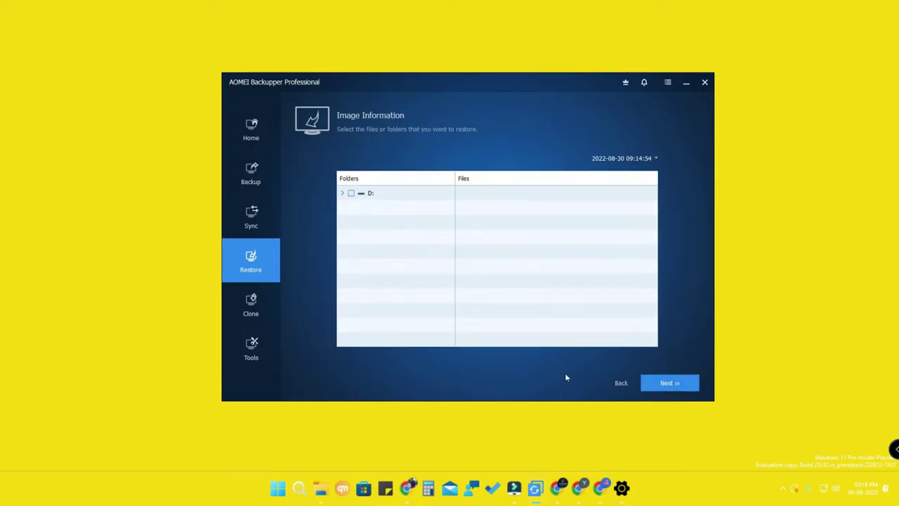
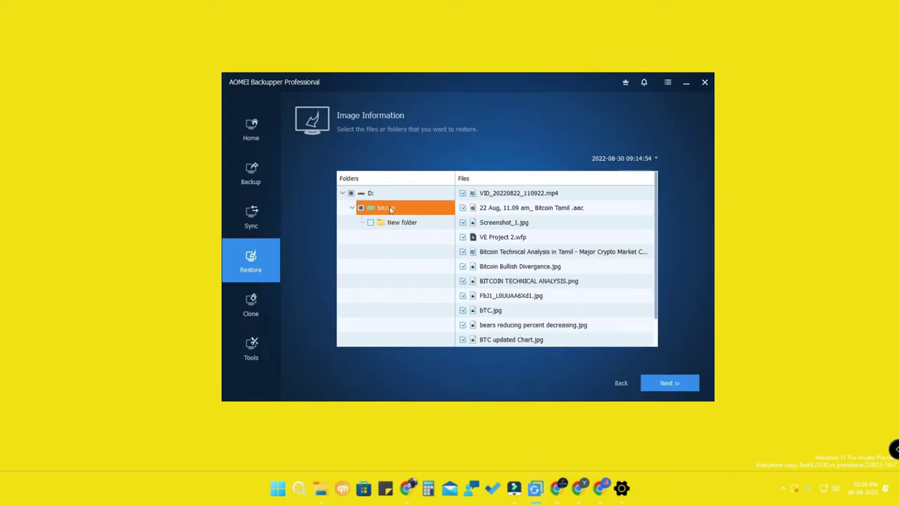
Step: Select only BITCOIN TECHNICAL ANALYSIS.png in the bitcoin folder for restoring and choose Restore to a new location
left_click(361, 208)
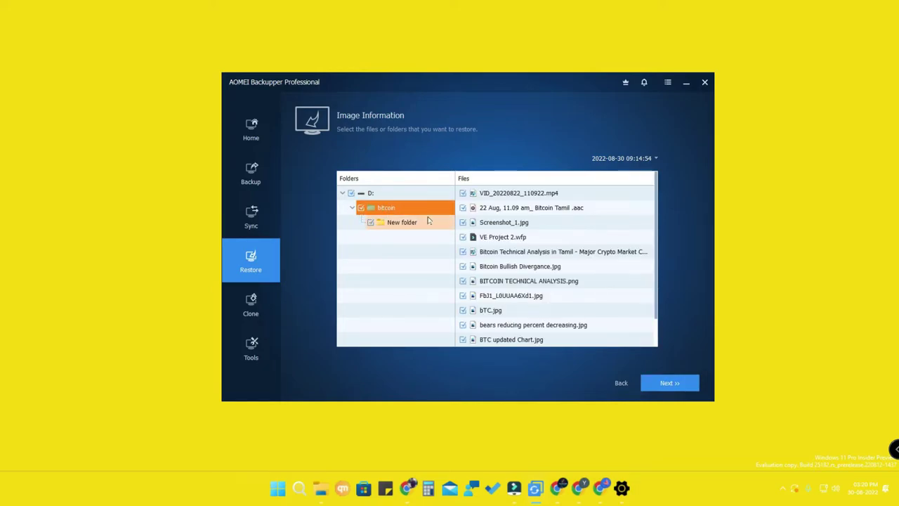
left_click(360, 208)
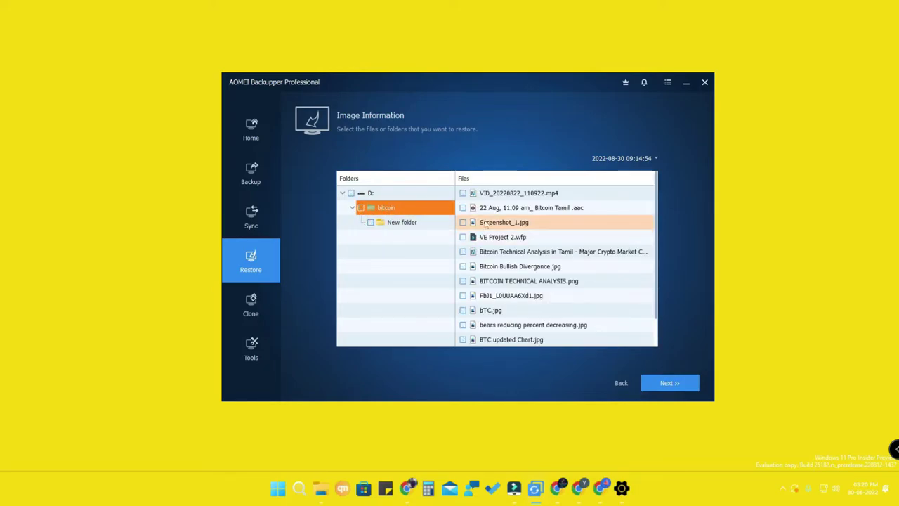
left_click(463, 281)
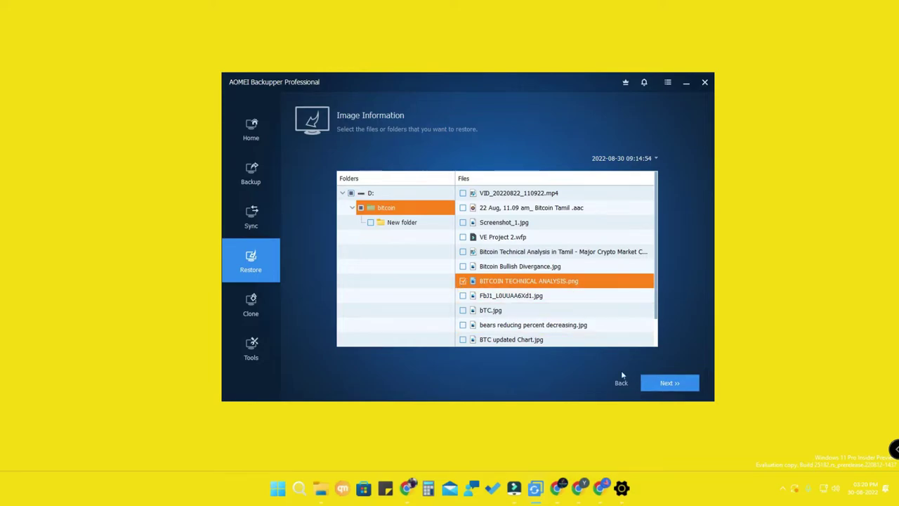
left_click(667, 384)
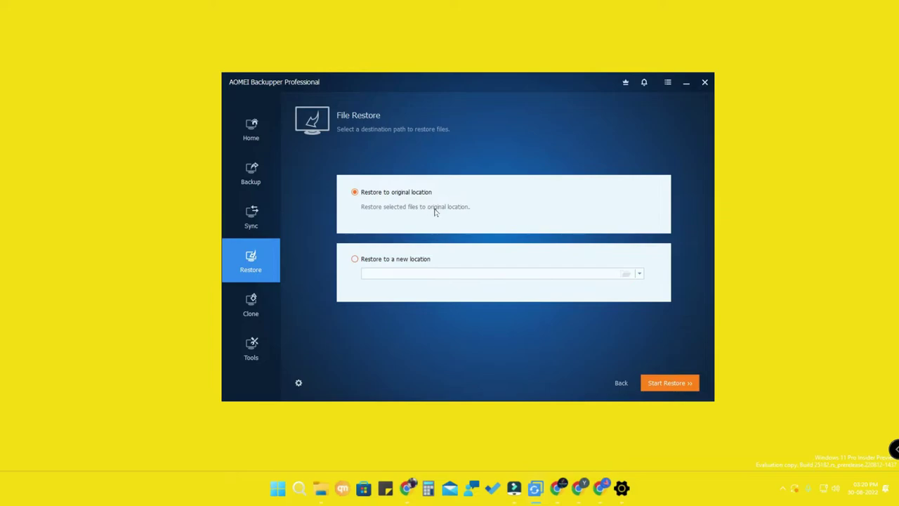
left_click(425, 259)
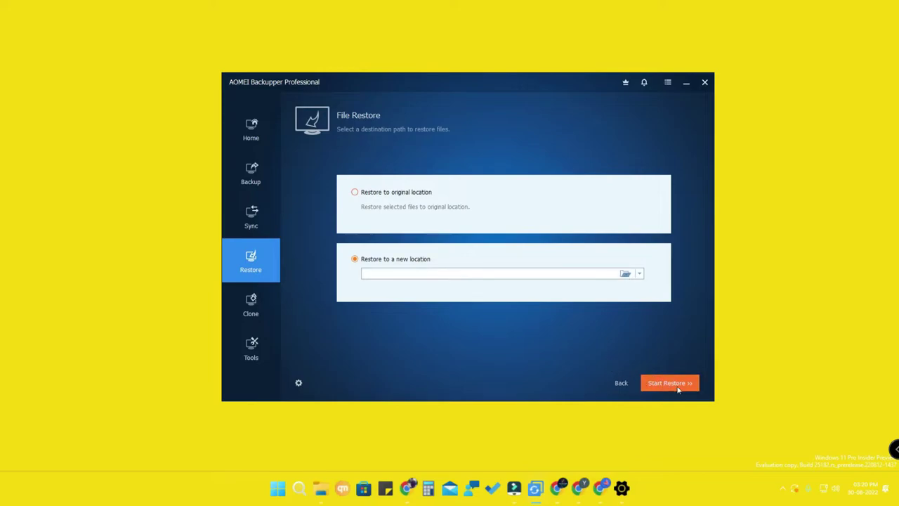
Step: Leave the file restore, open My File Backup.afi from the My File Backup folder on drive F:, and switch back to AOMEI Backupper
left_click(259, 268)
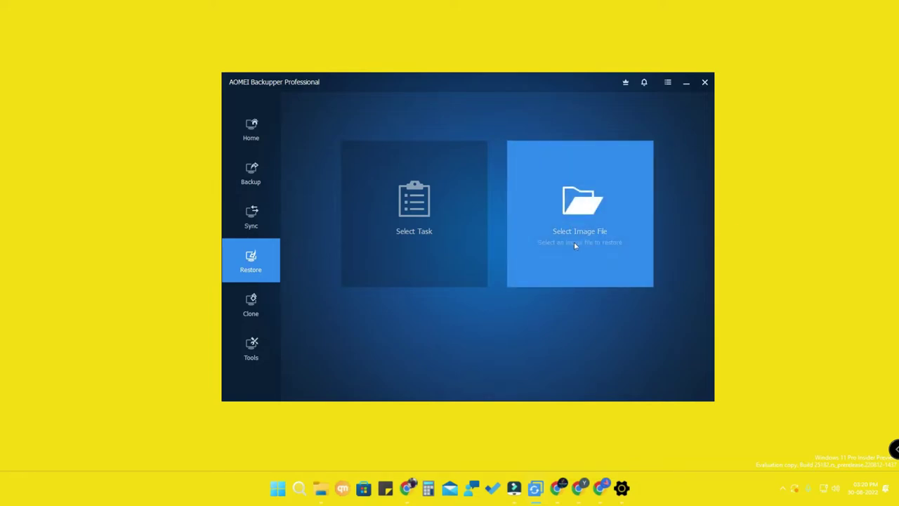
left_click(257, 169)
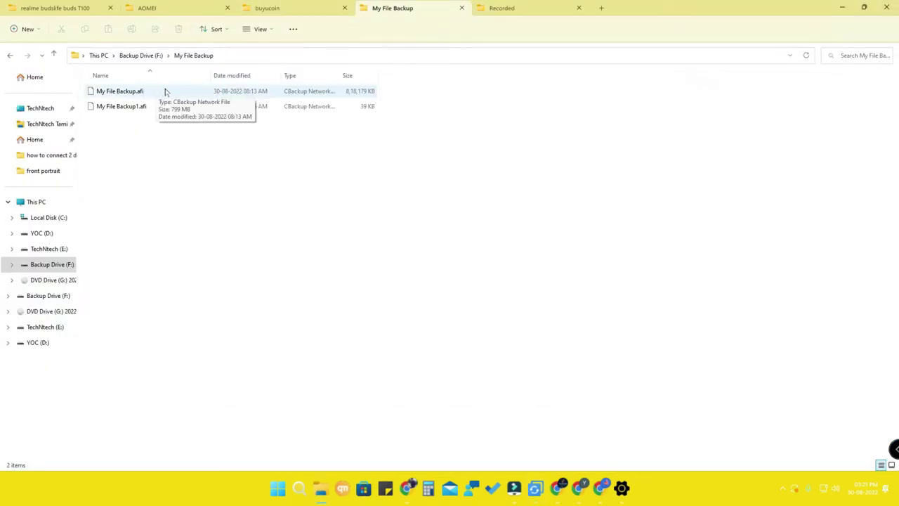
double_click(159, 92)
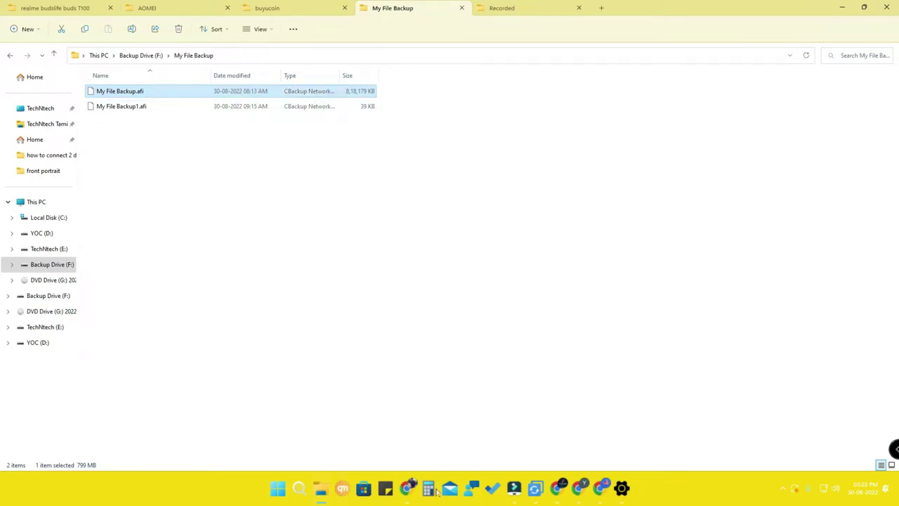
left_click(535, 488)
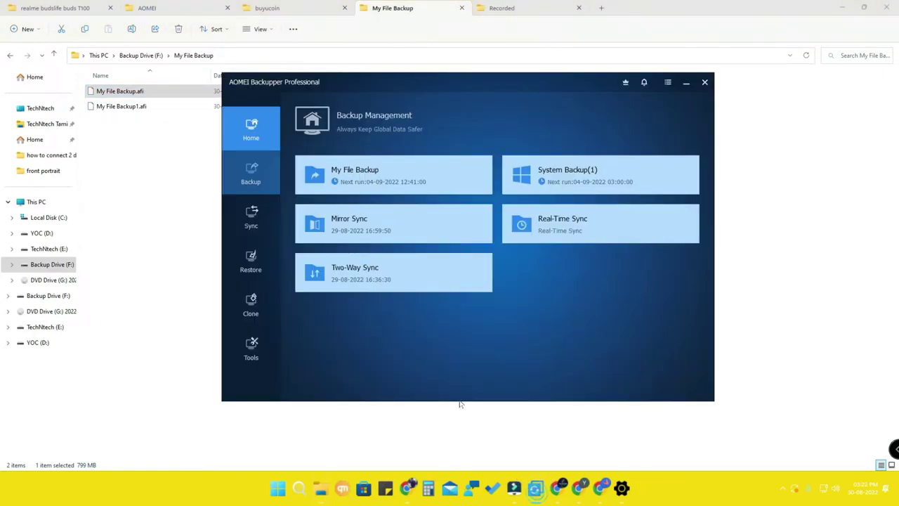
Step: Look through the restore and backup choices and return to the overview of existing tasks
left_click(268, 271)
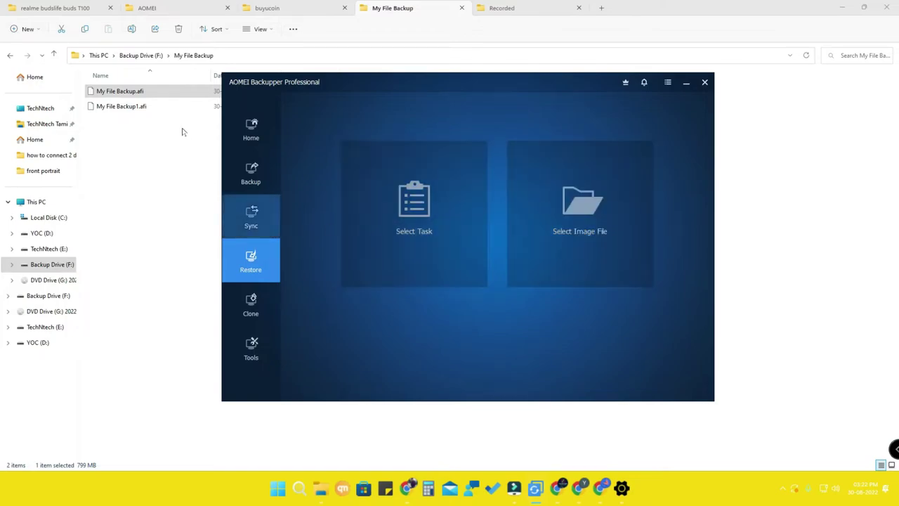
left_click(162, 95)
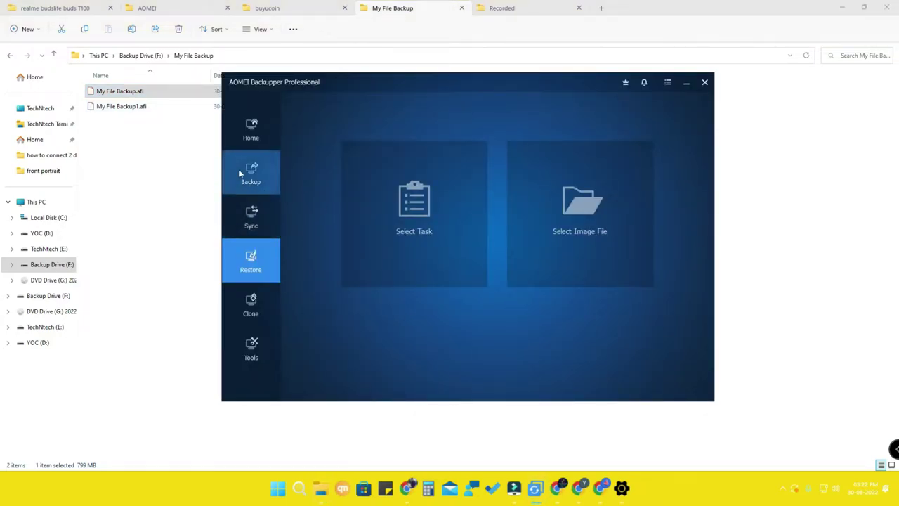
left_click(243, 174)
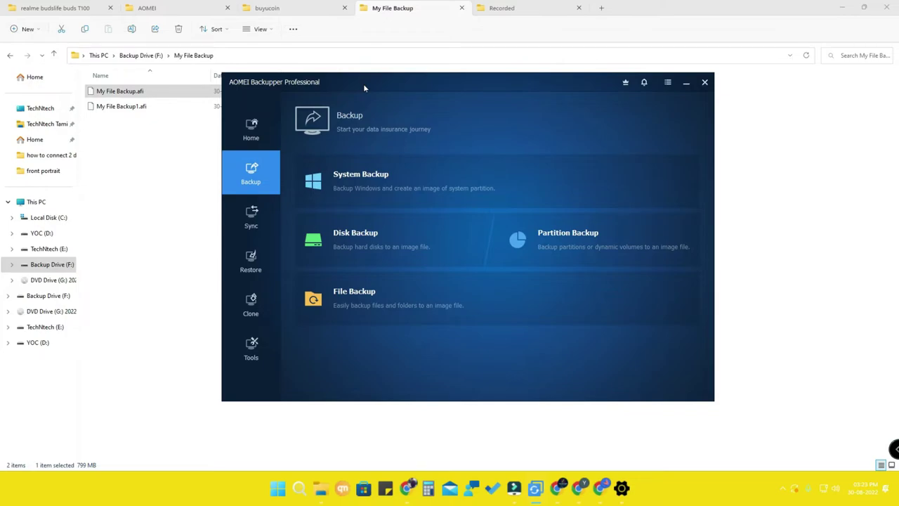
left_click(250, 260)
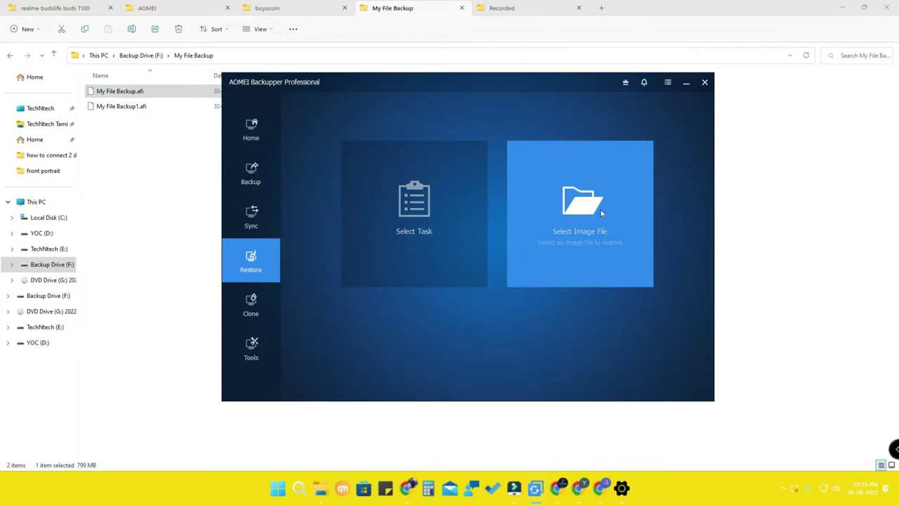
left_click(257, 184)
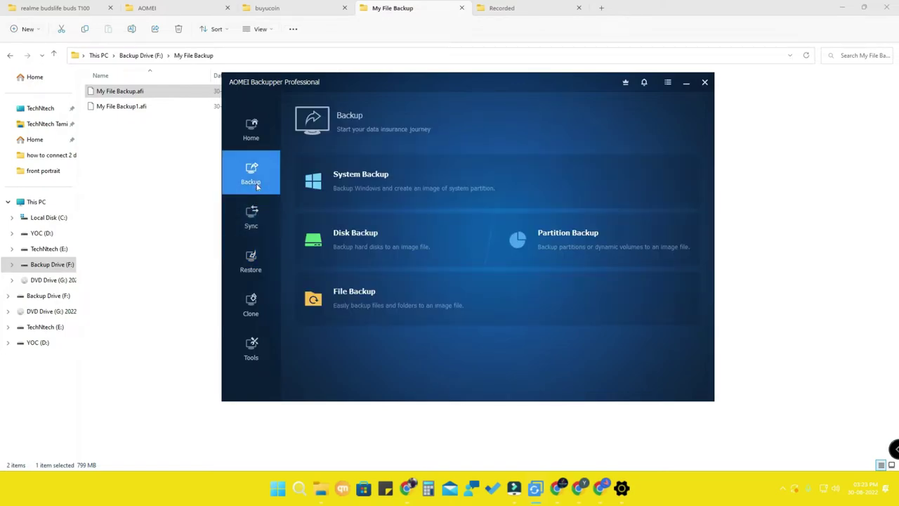
left_click(252, 136)
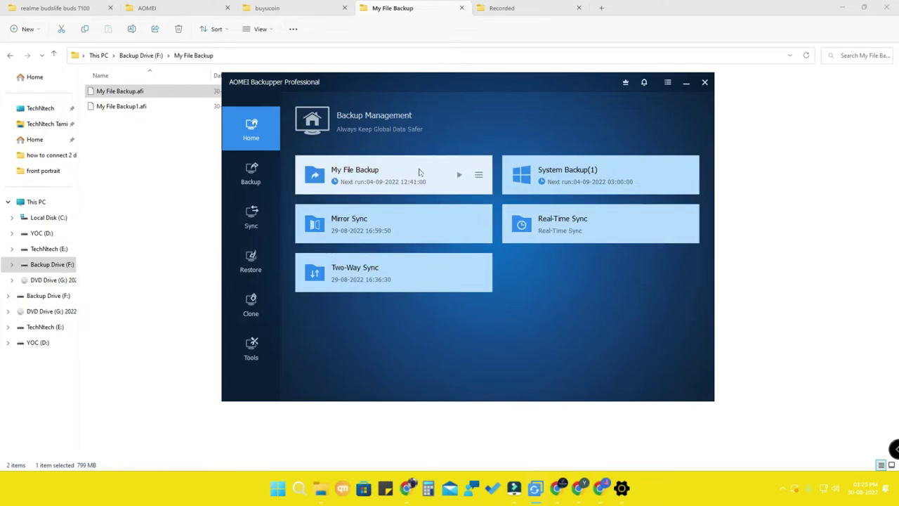
Step: Check the management options of the My File Backup task and view the backup versions in its properties
left_click(478, 175)
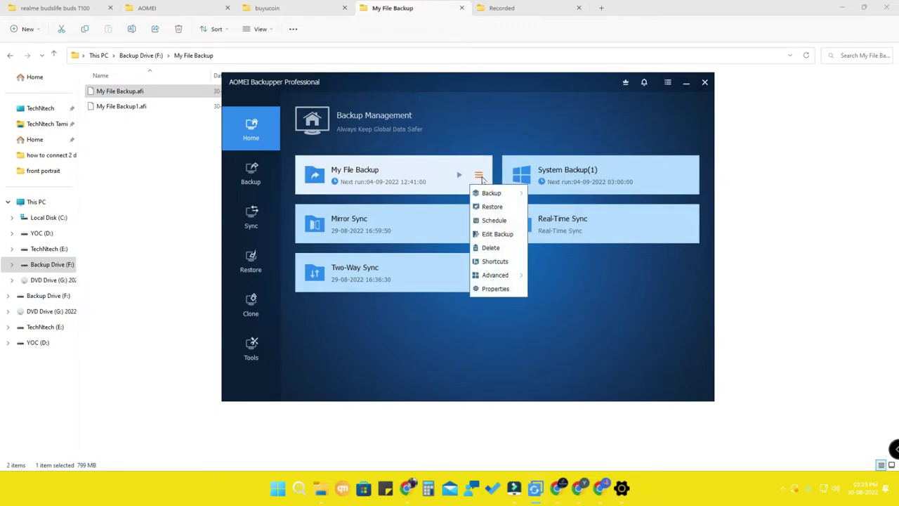
mouse_move(495, 193)
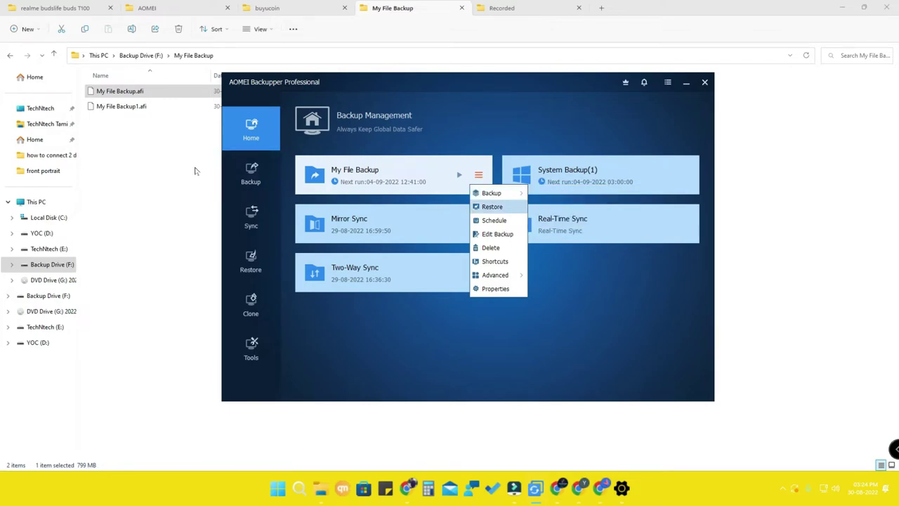
left_click(172, 157)
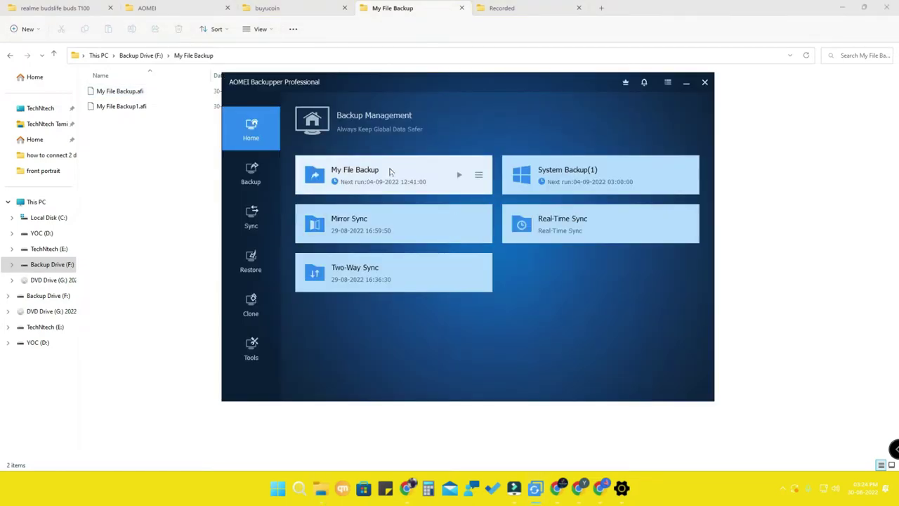
left_click(478, 175)
left_click(491, 290)
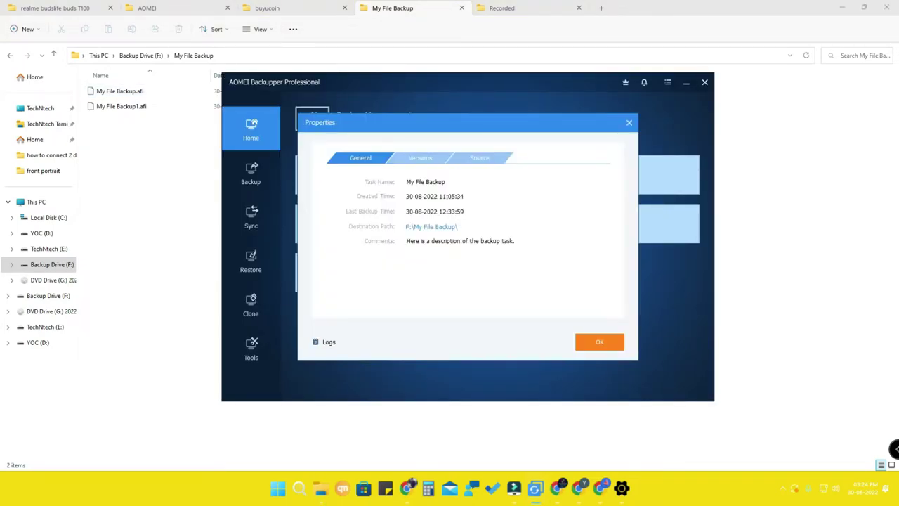
left_click(416, 157)
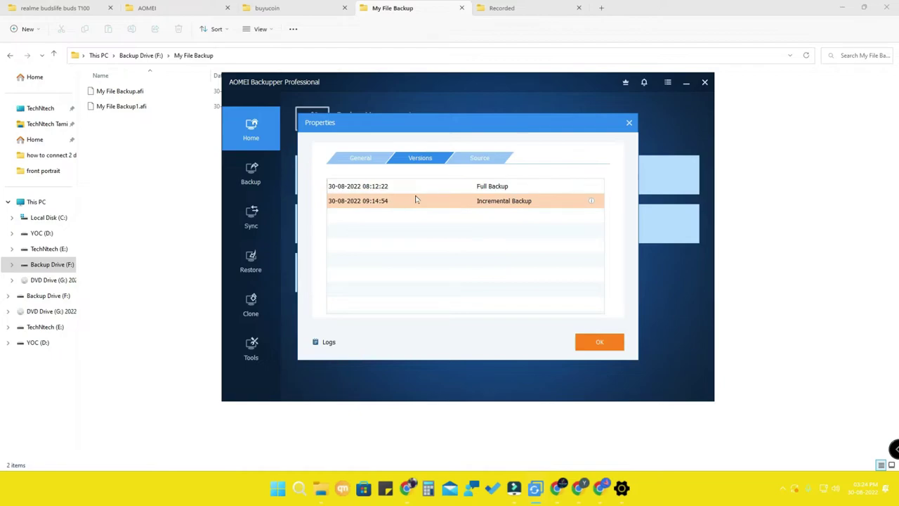
Step: Compare My File Backup.afi and My File Backup1.afi in File Explorer, switch back to AOMEI Backupper and close the task properties
left_click(164, 140)
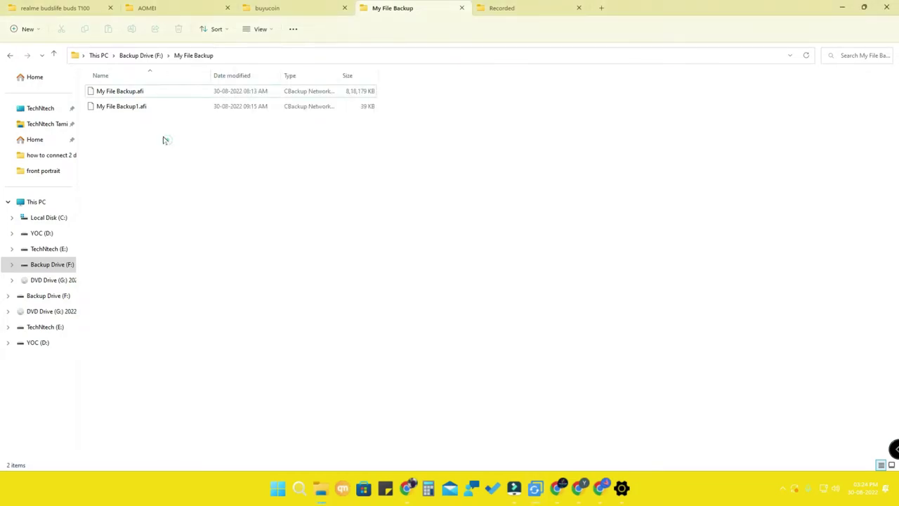
left_click(172, 92)
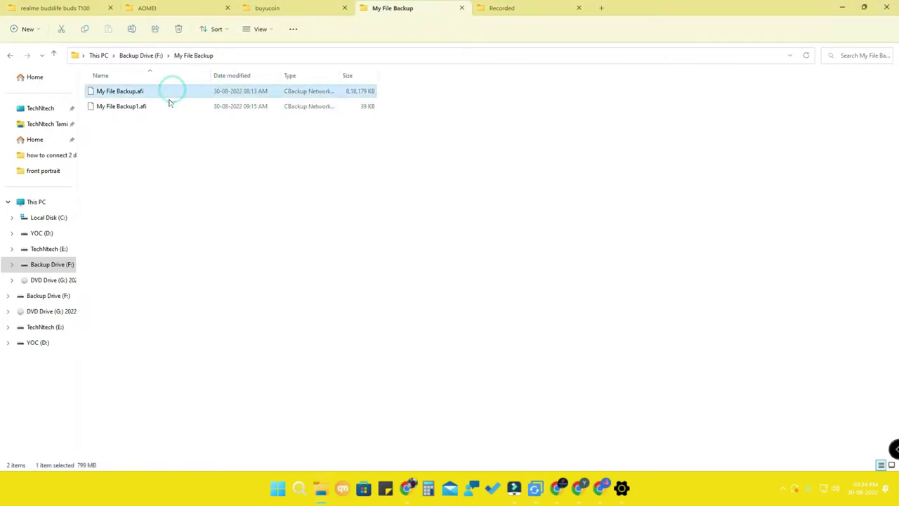
left_click(156, 109)
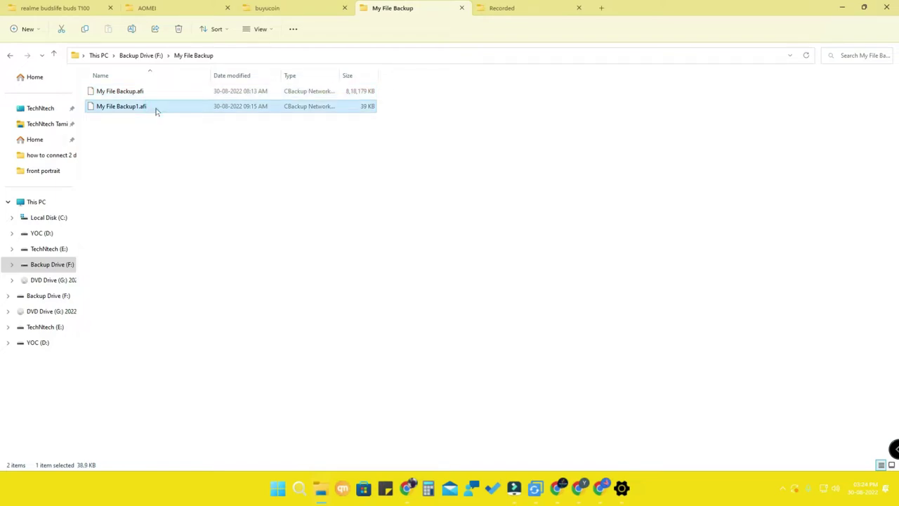
left_click(203, 95)
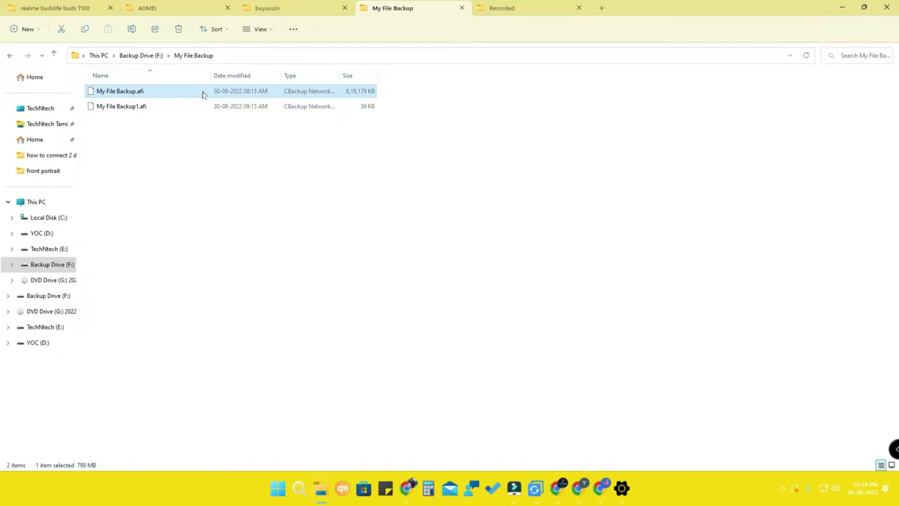
left_click(246, 110)
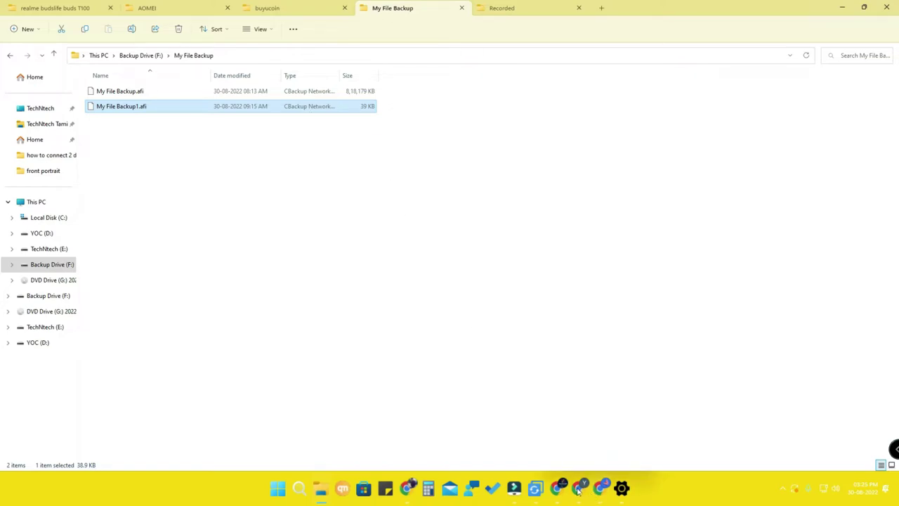
left_click(538, 487)
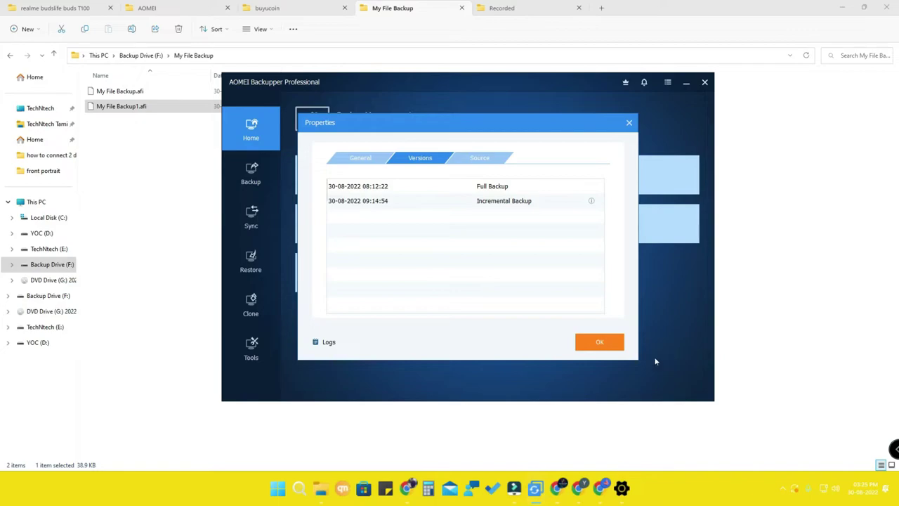
left_click(600, 342)
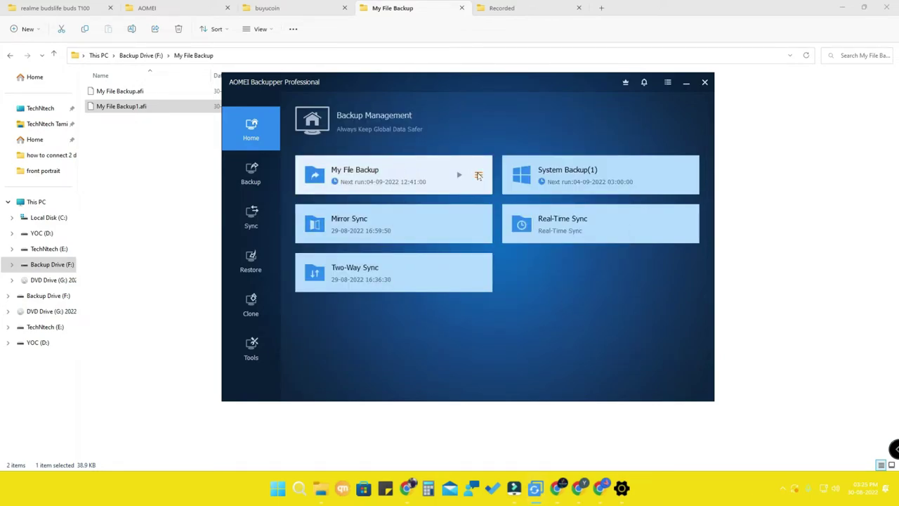
Step: Open the My File Backup schedule settings, switch scheduled backup off and on again, and choose the Weekly frequency
left_click(478, 176)
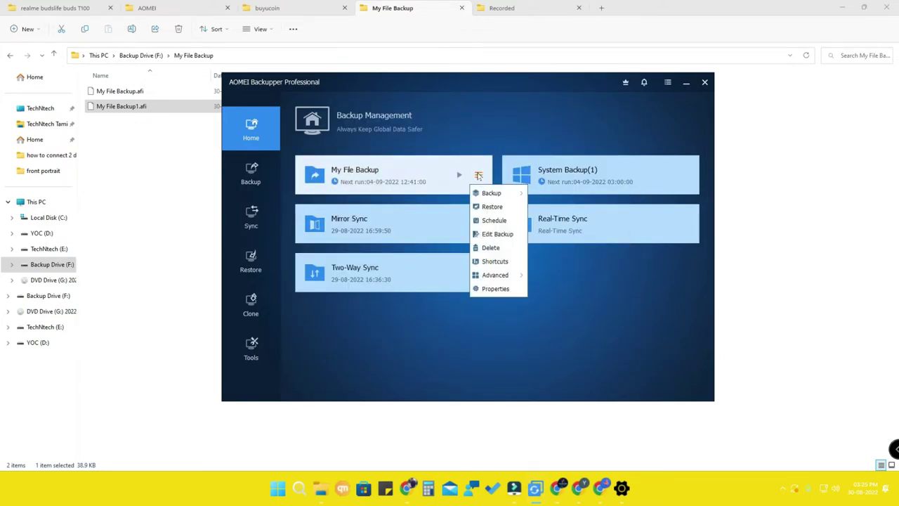
left_click(494, 221)
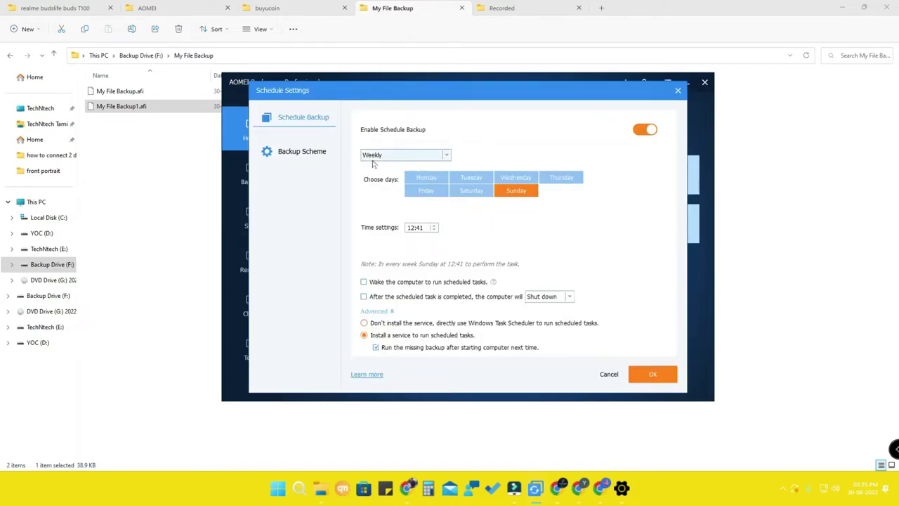
left_click(645, 130)
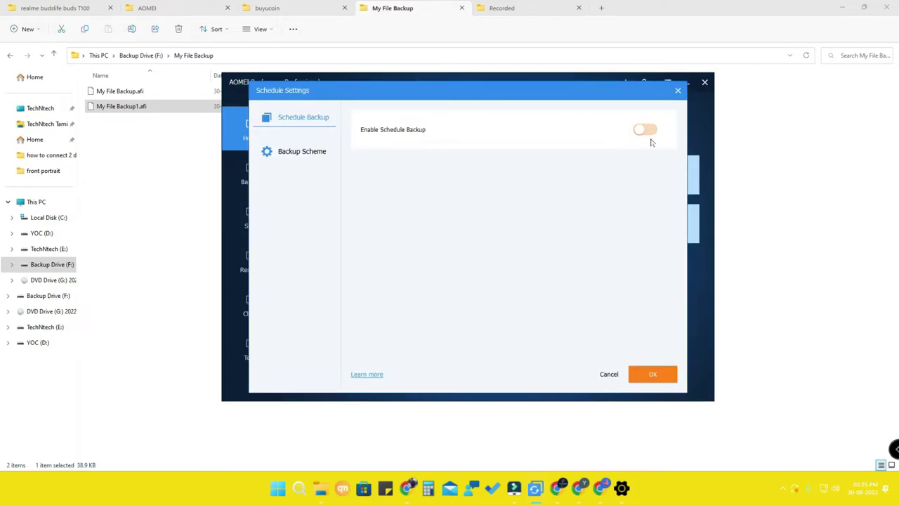
left_click(645, 129)
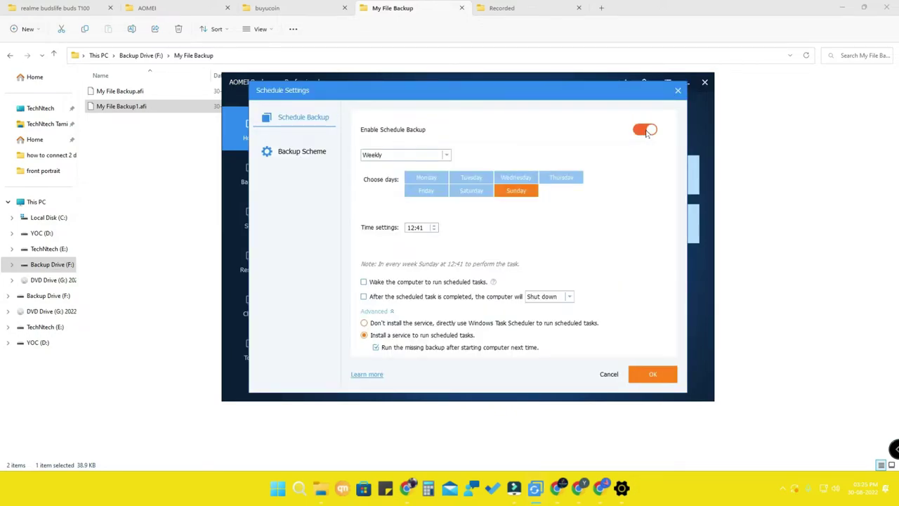
left_click(411, 155)
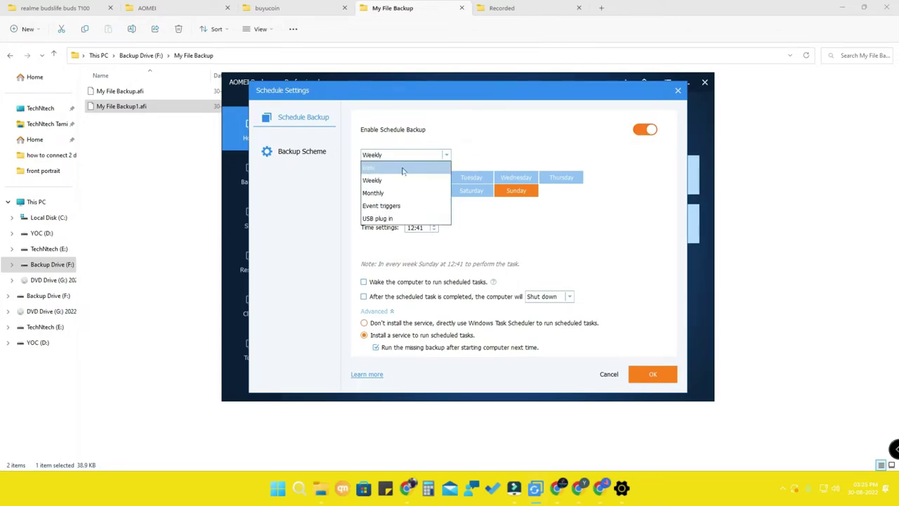
left_click(394, 180)
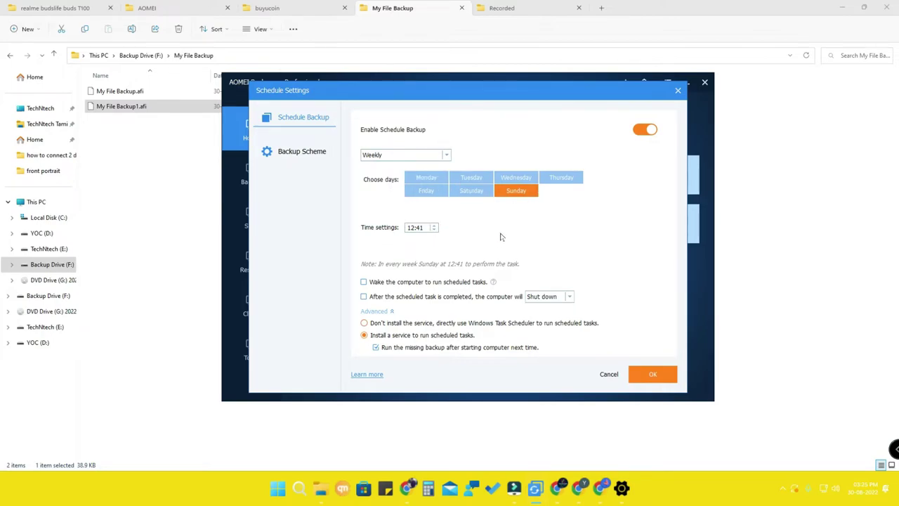
Step: Check the backup scheme of the My File Backup task and confirm its schedule settings
left_click(299, 156)
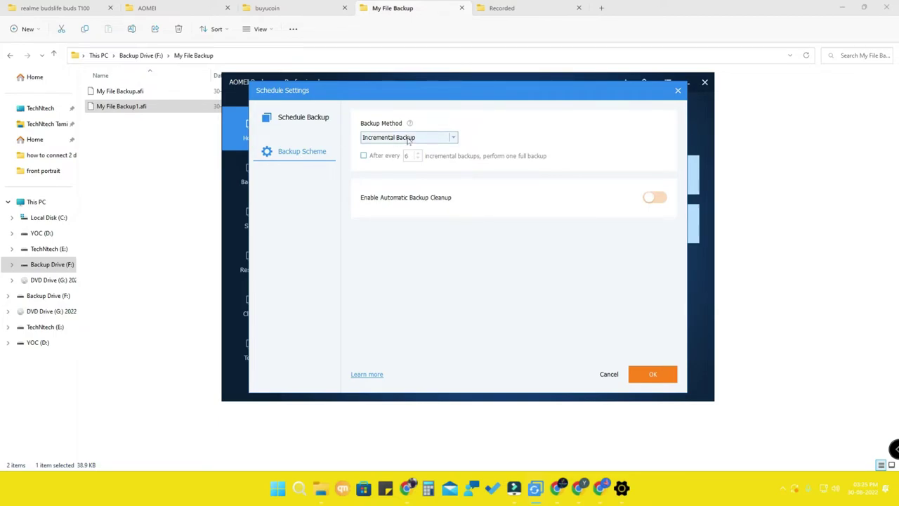
left_click(316, 124)
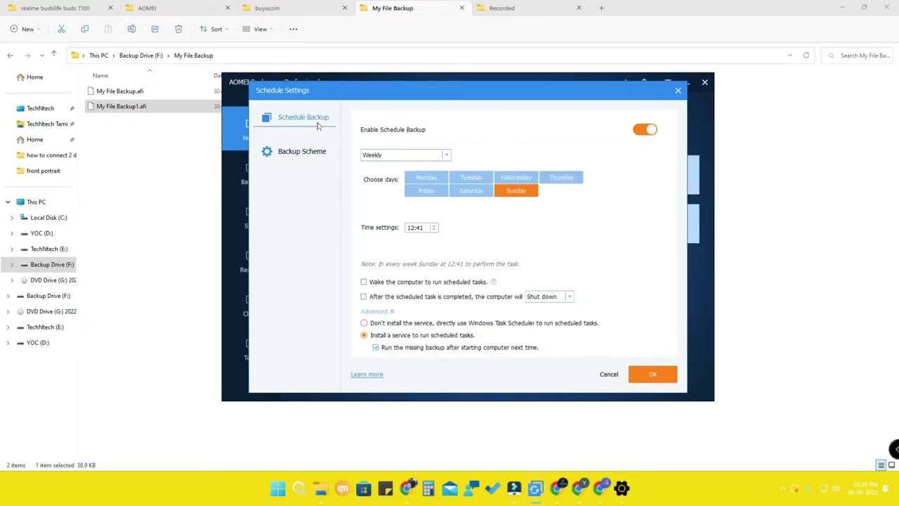
left_click(658, 378)
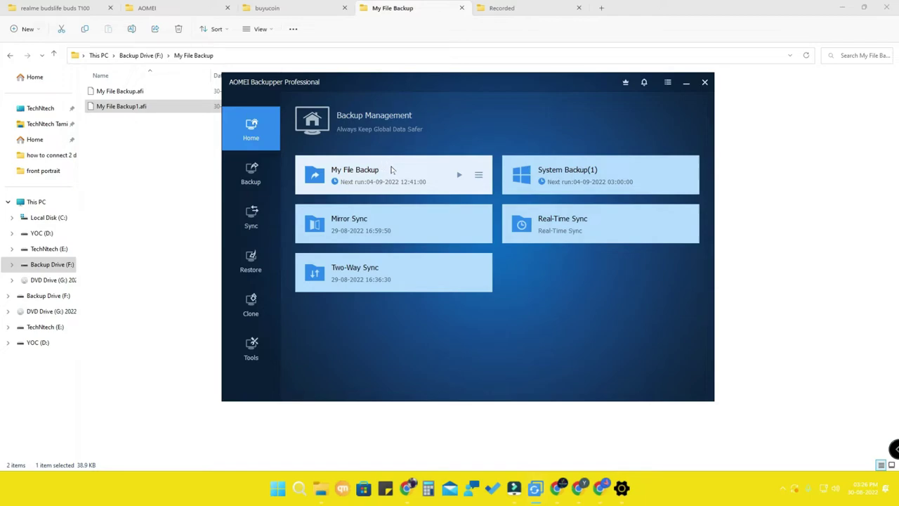
Step: Review the My File Backup management options, select that task in the restore list and go back without restoring
left_click(478, 174)
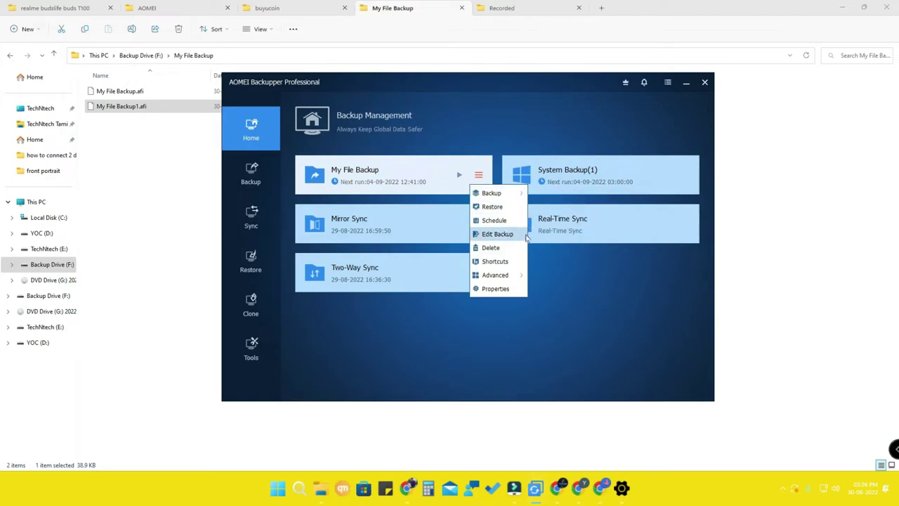
left_click(591, 285)
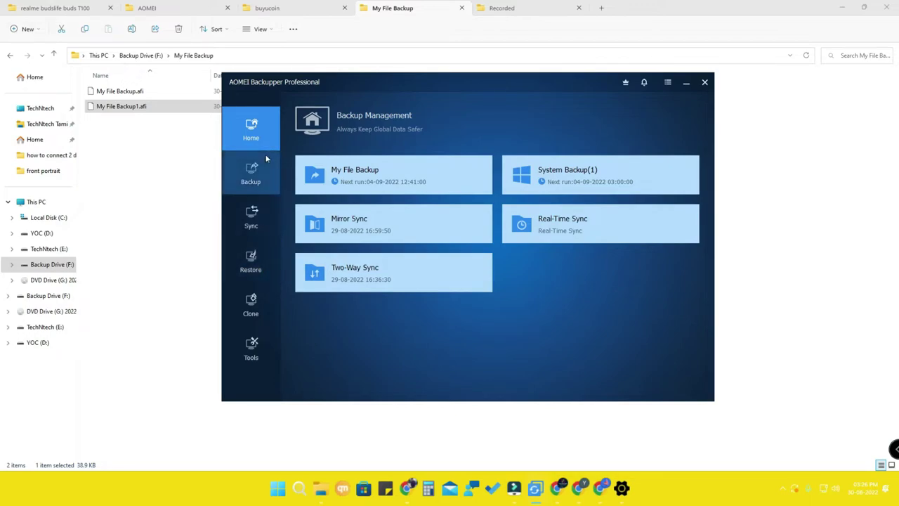
left_click(265, 264)
left_click(396, 231)
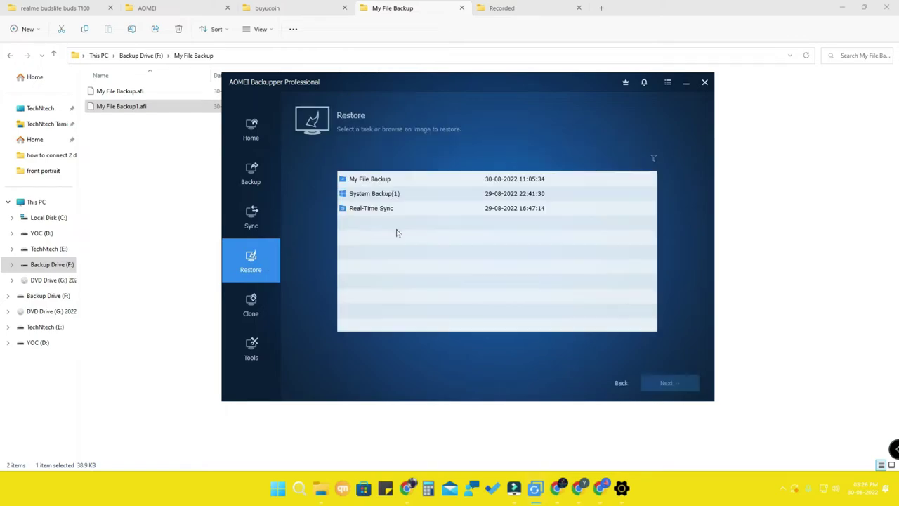
left_click(442, 177)
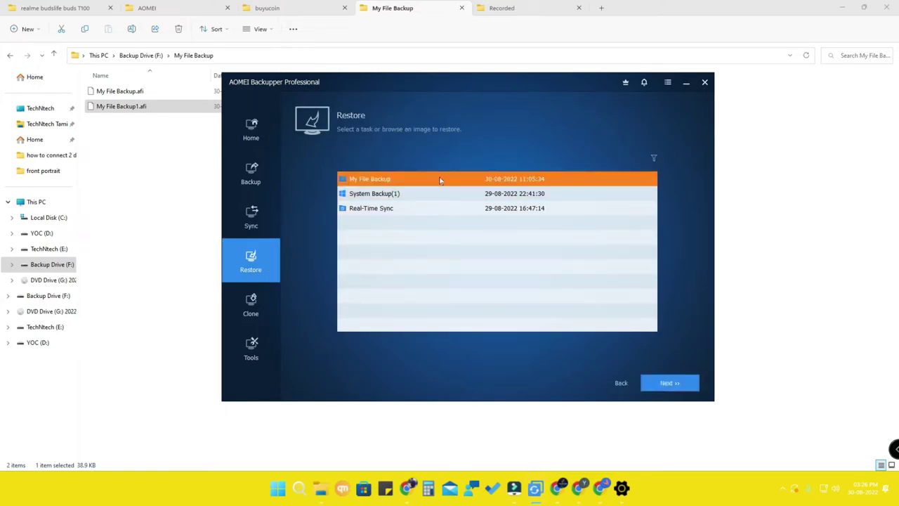
left_click(614, 385)
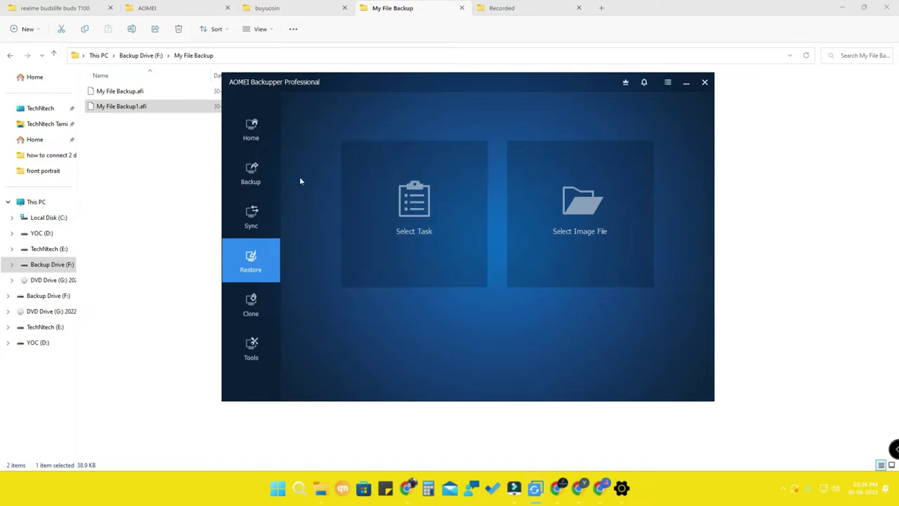
Step: Reopen the version list in the My File Backup task's properties and select the Incremental Backup version
left_click(251, 130)
left_click(479, 176)
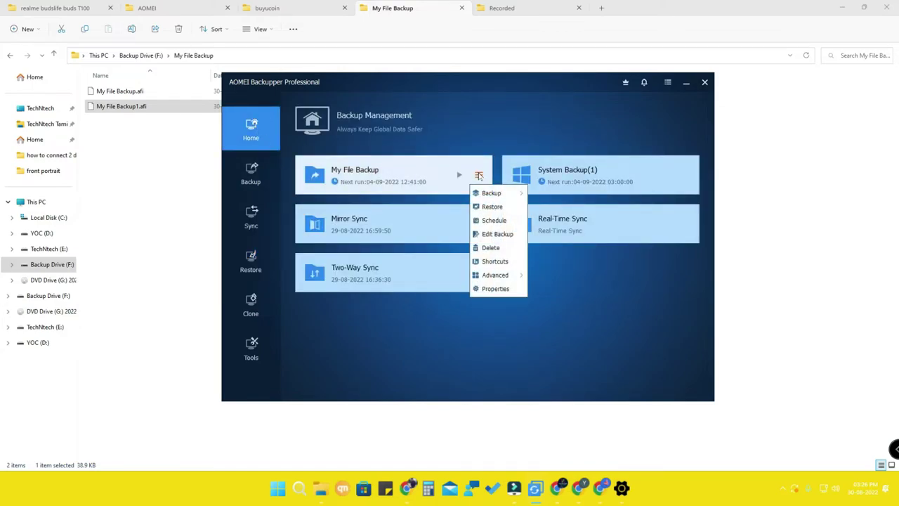
left_click(499, 291)
left_click(434, 160)
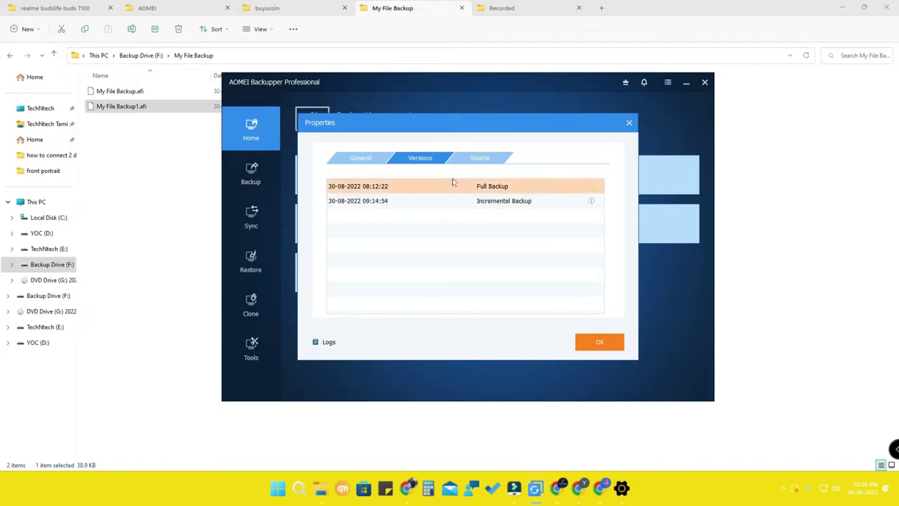
left_click(483, 200)
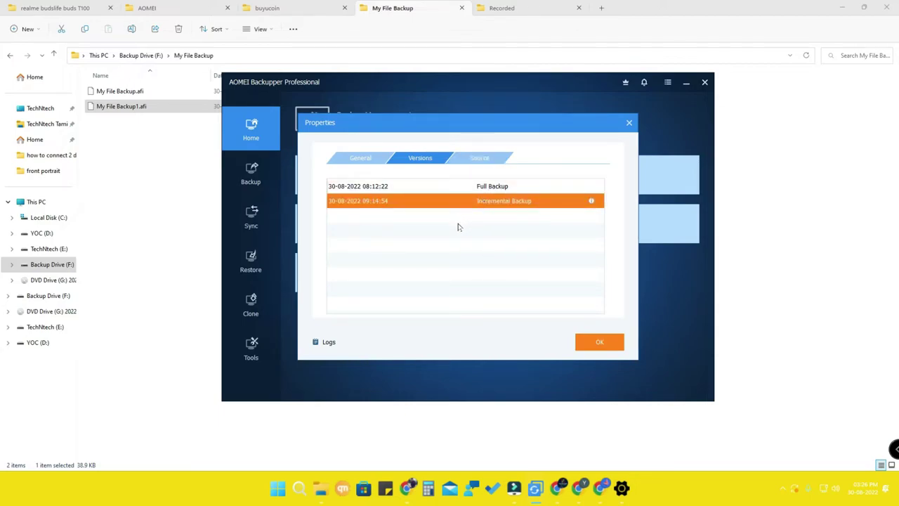
Step: Select the Full Backup version of the My File Backup task, close its properties and view the sync modes
left_click(456, 187)
key("Escape")
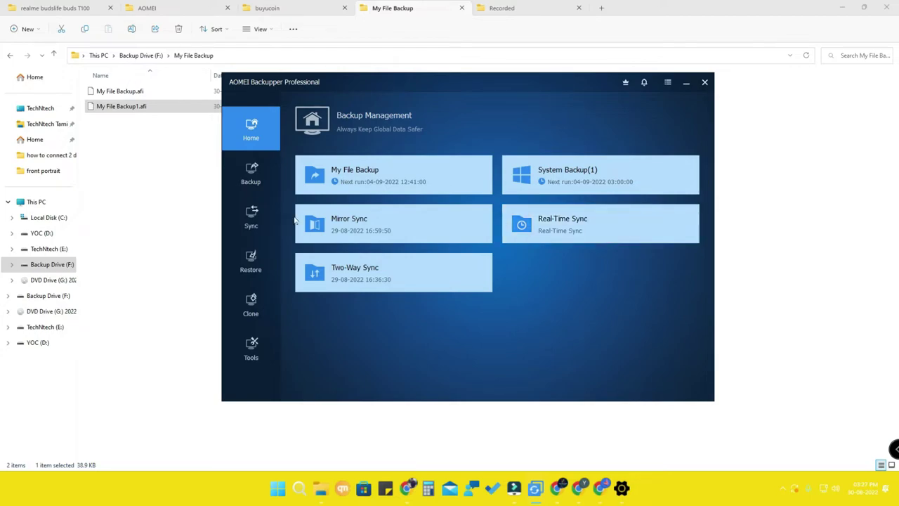
left_click(257, 216)
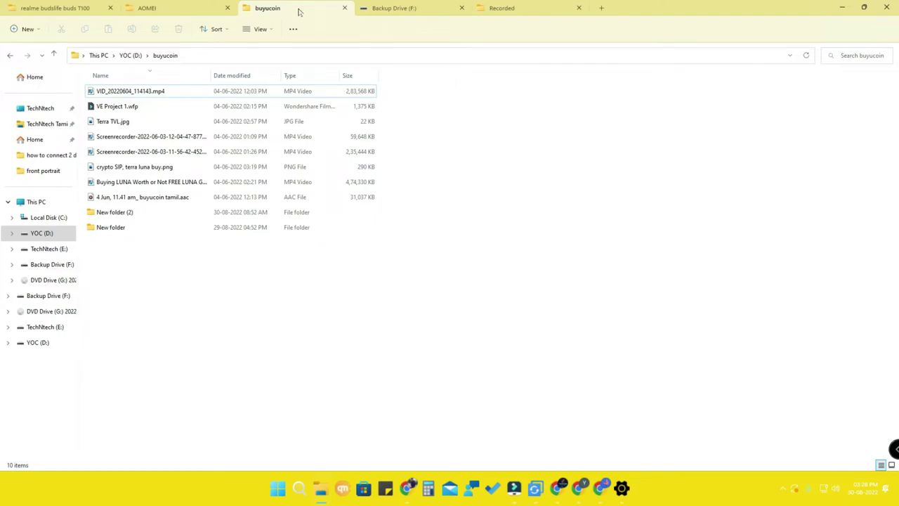
Step: Open the buyucoin folder inside Real Time Sync on Backup Drive (F:) and compare it with the source buyucoin folder on D:
left_click(397, 8)
left_click(140, 153)
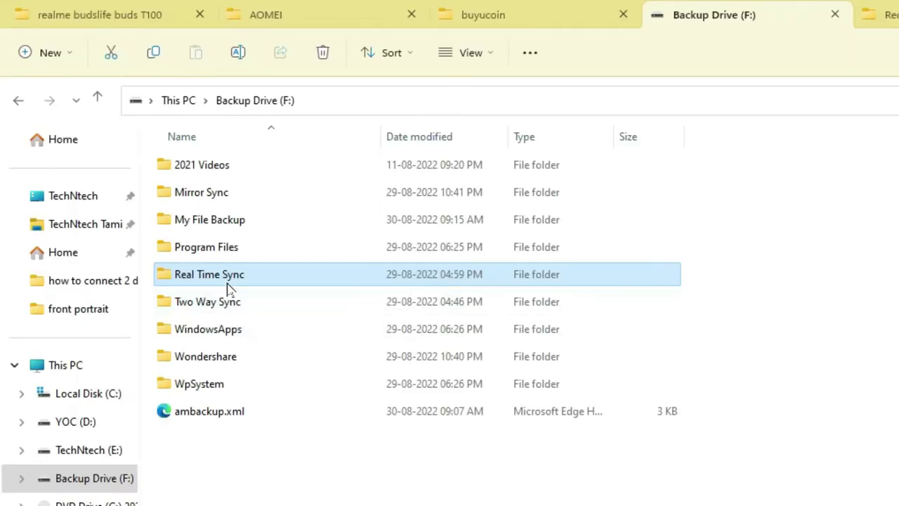
double_click(265, 281)
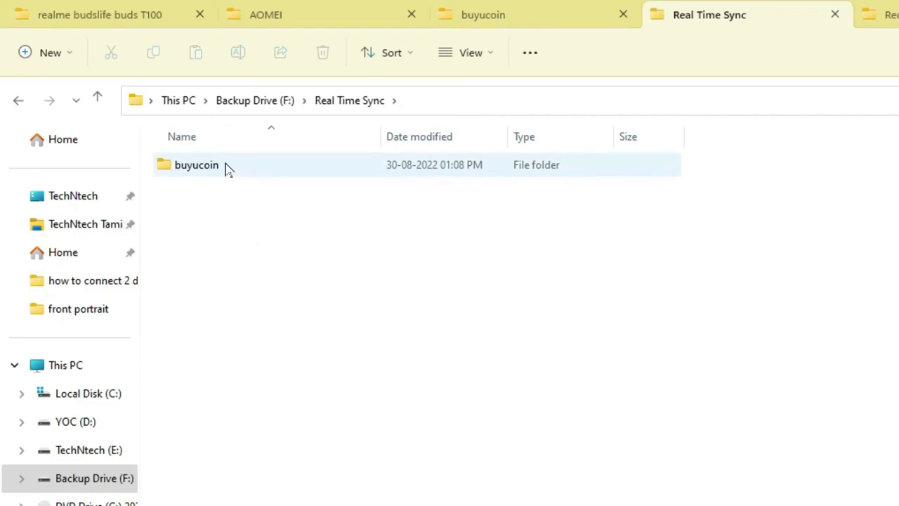
left_click(251, 169)
double_click(252, 168)
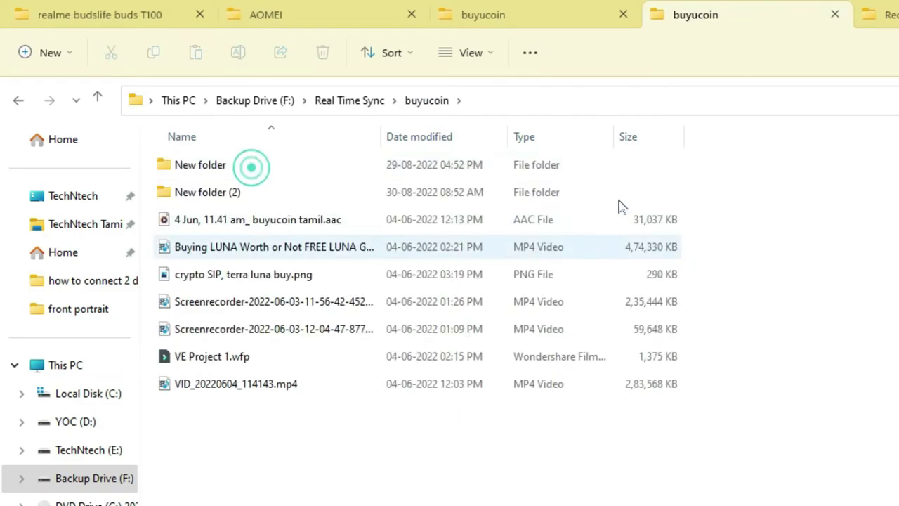
left_click(560, 8)
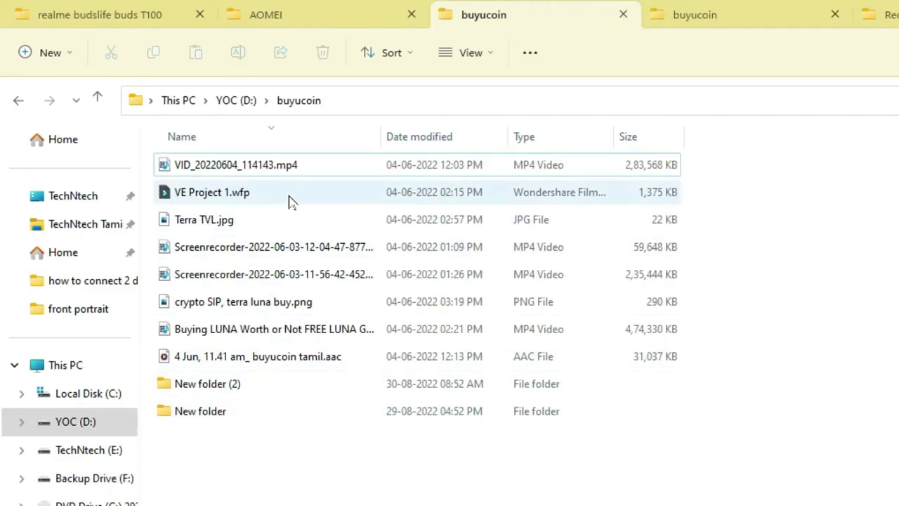
left_click(714, 9)
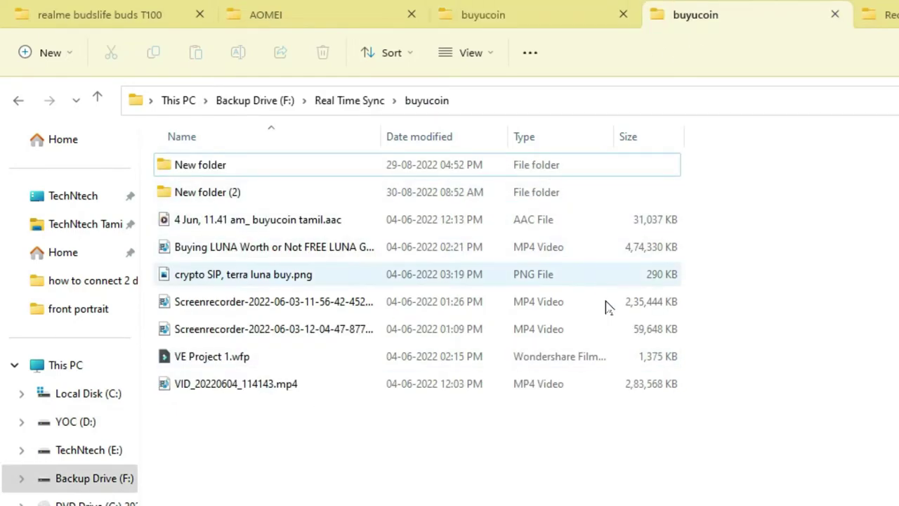
Step: Create a new folder with the default name in the source buyucoin folder on the D: drive
left_click(541, 9)
left_click(36, 54)
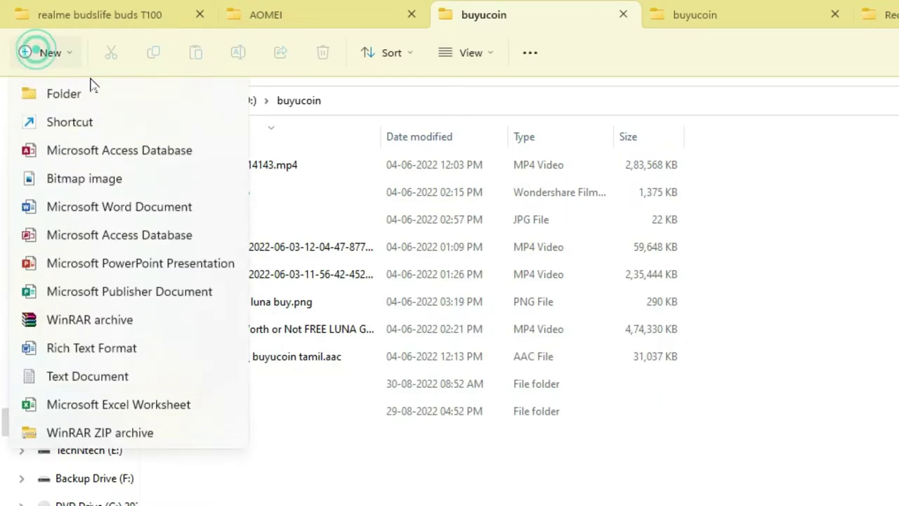
left_click(85, 96)
key("Return")
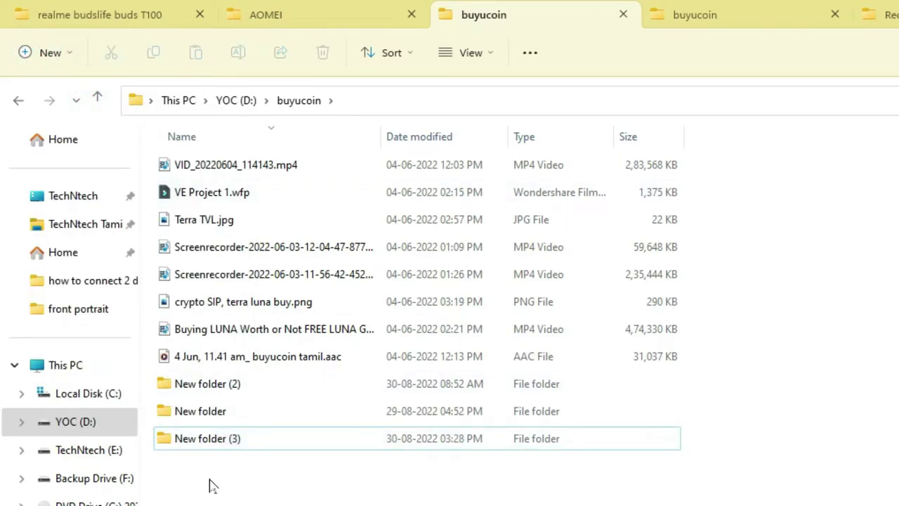
Step: Compare the Real Time Sync copy of buyucoin with the source folder to check whether the new folder was synced
left_click(729, 10)
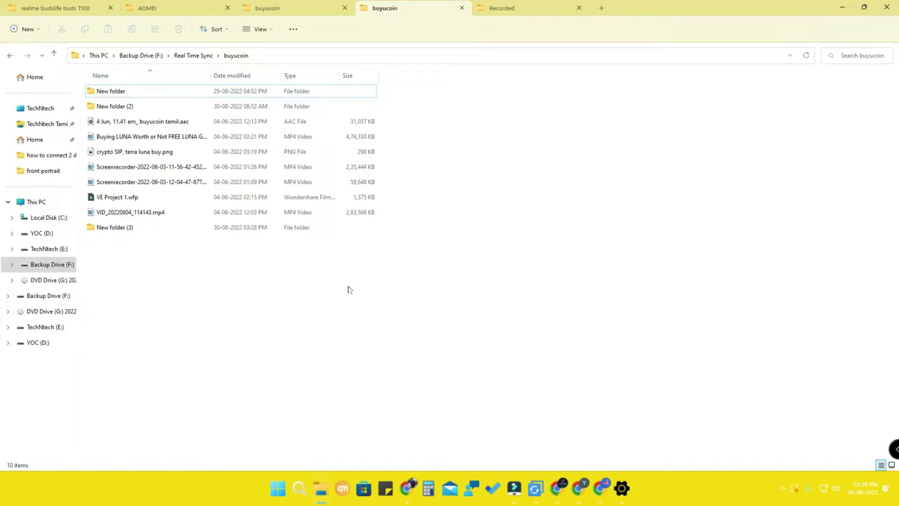
left_click(294, 10)
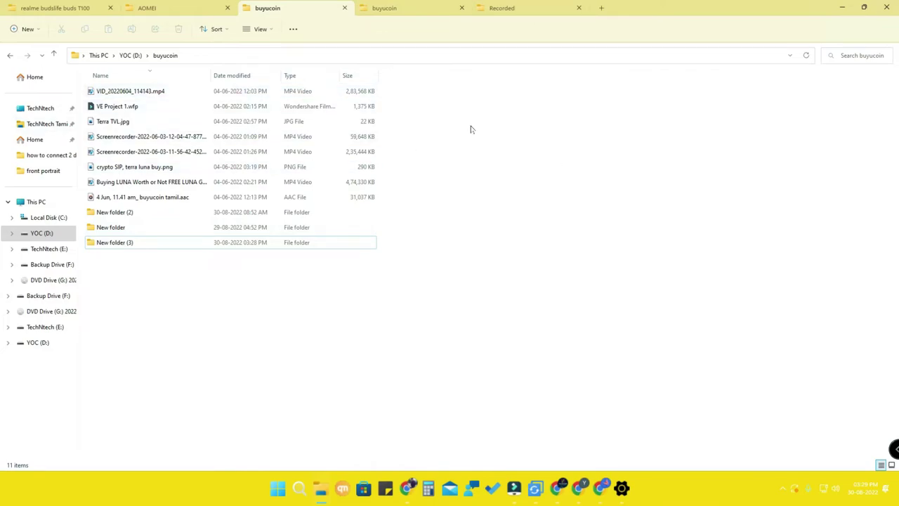
left_click(420, 8)
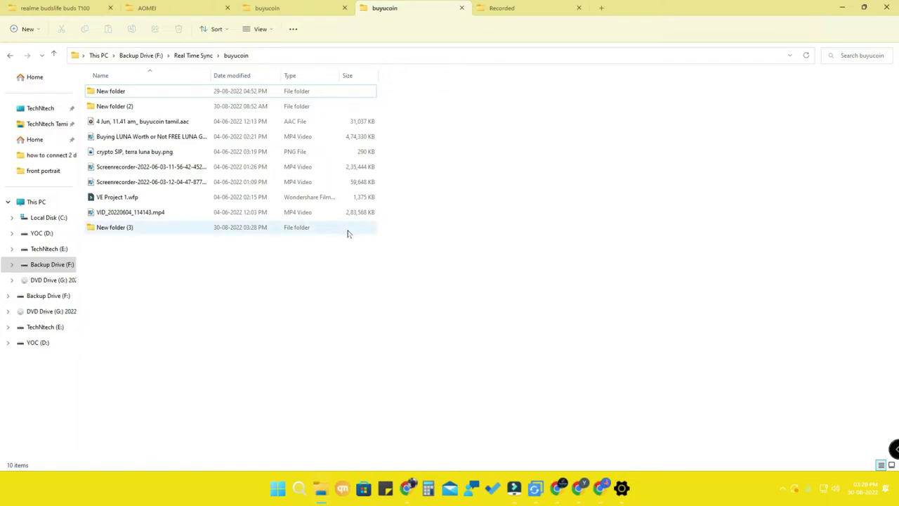
left_click(293, 9)
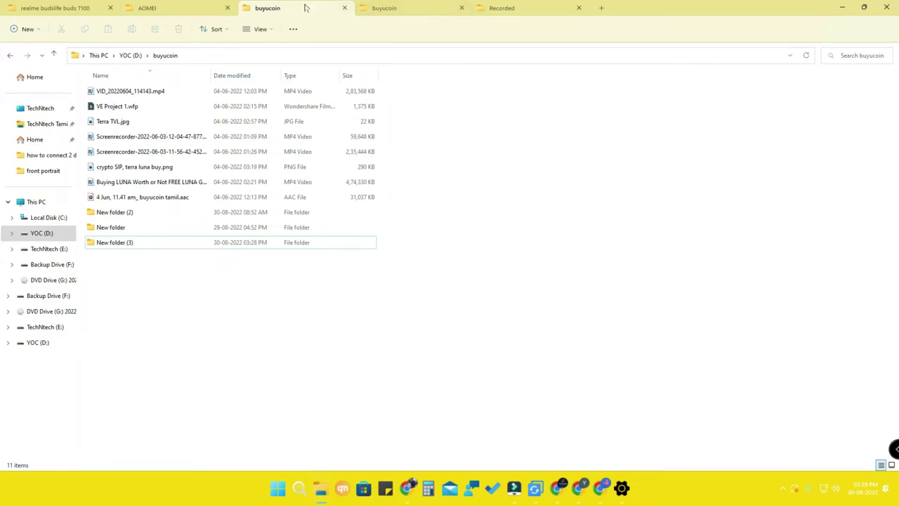
left_click(151, 268)
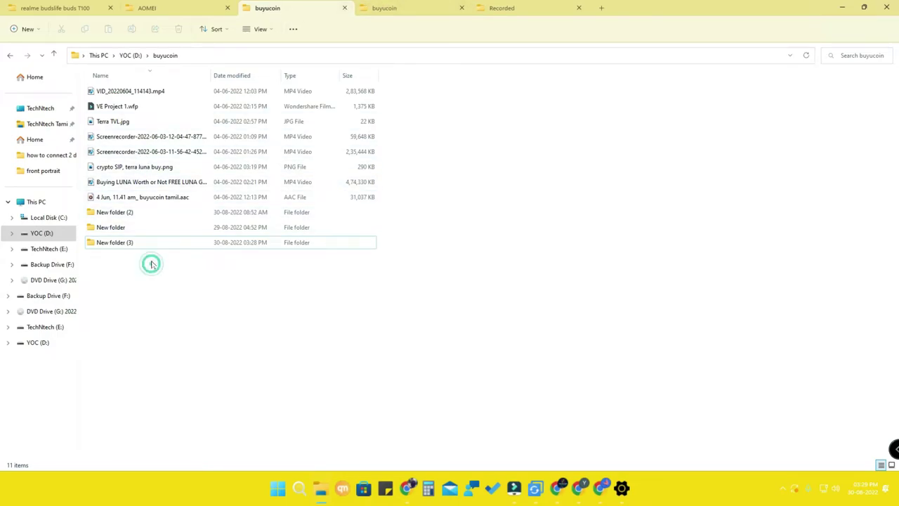
left_click(423, 9)
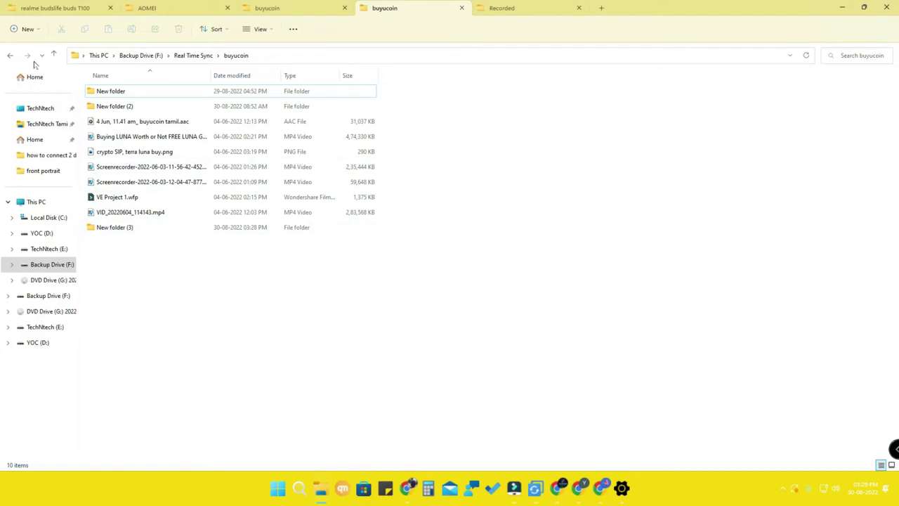
Step: Create a new folder in the Real Time Sync copy of buyucoin on F: and check the source folder on D: for it
left_click(27, 28)
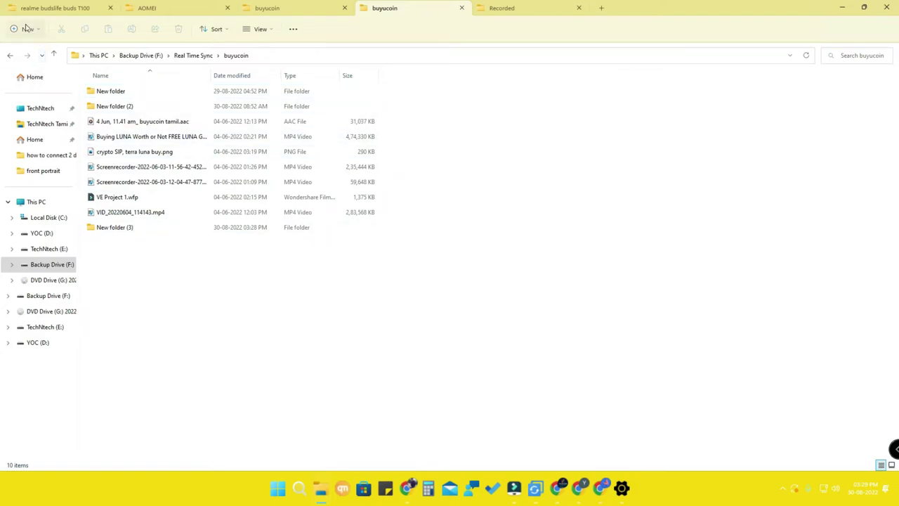
left_click(35, 52)
left_click(228, 282)
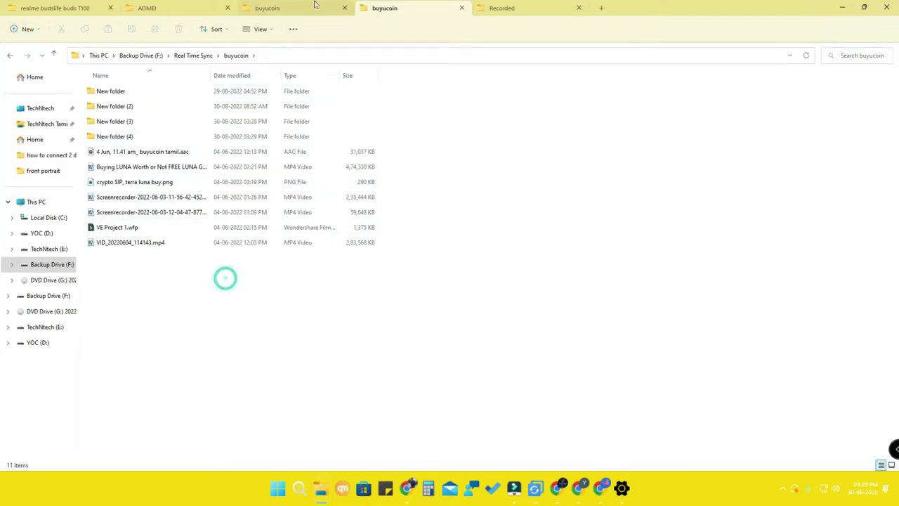
key("ctrl+shift+Tab")
left_click(142, 243)
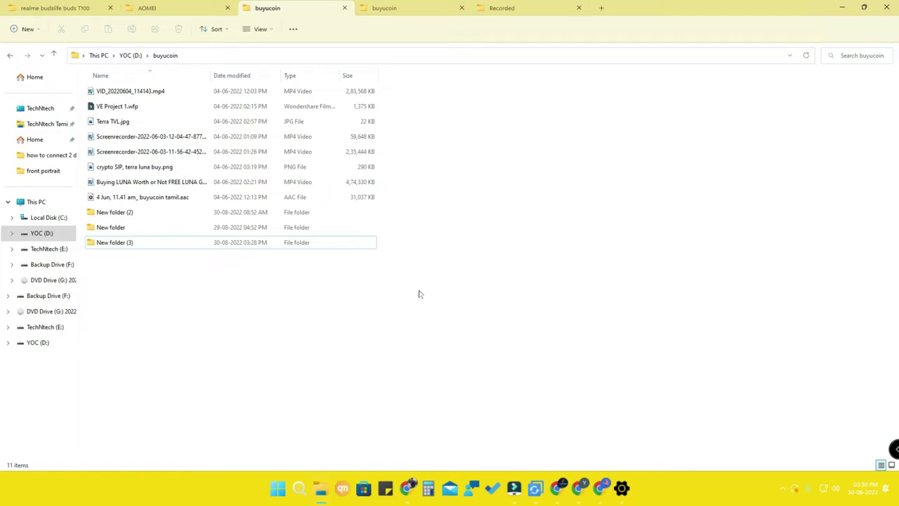
Step: Switch to AOMEI Backupper and start a Two-Way Sync task with D:\iphone as the source folder
left_click(538, 489)
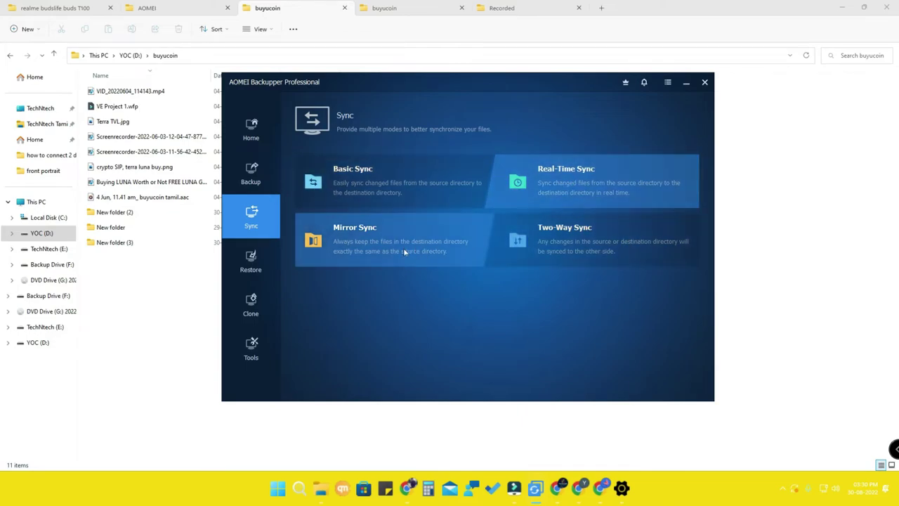
left_click(590, 224)
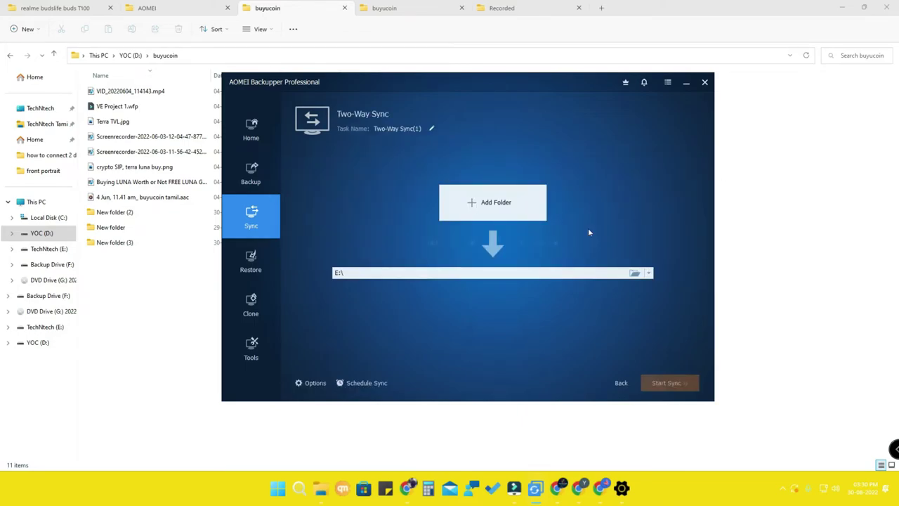
left_click(523, 202)
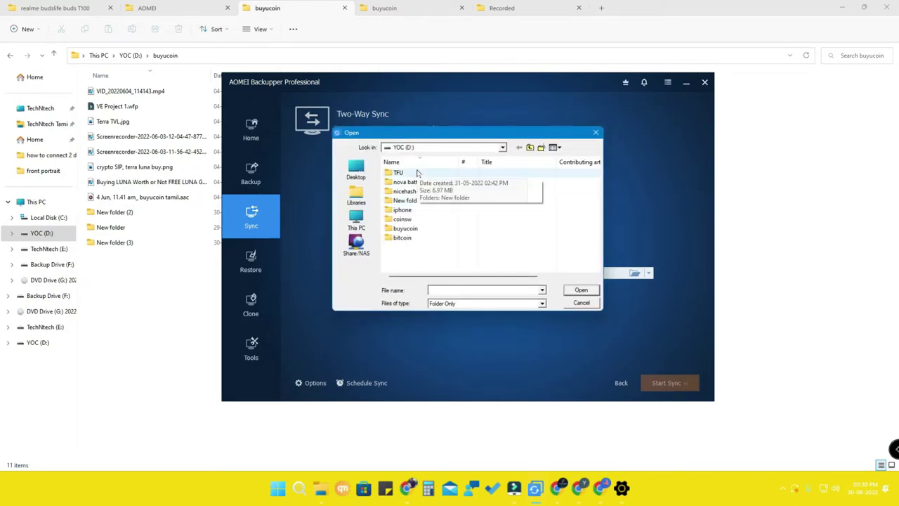
double_click(418, 211)
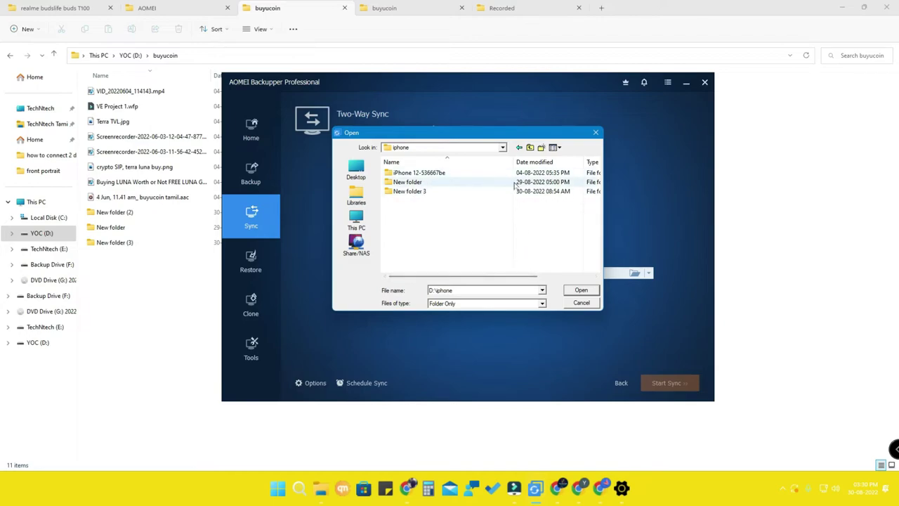
left_click(582, 290)
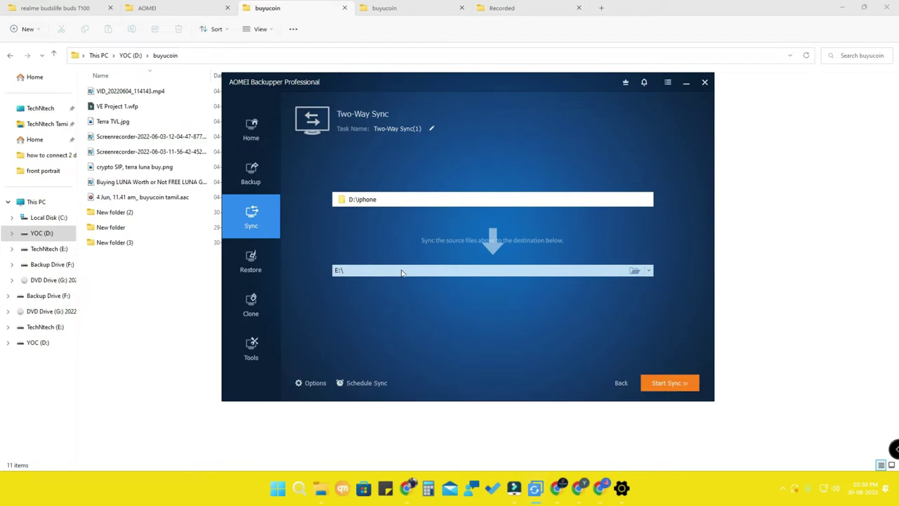
Step: Choose the AOMEI folder on the E: drive as the destination of the Two-Way Sync task
left_click(634, 270)
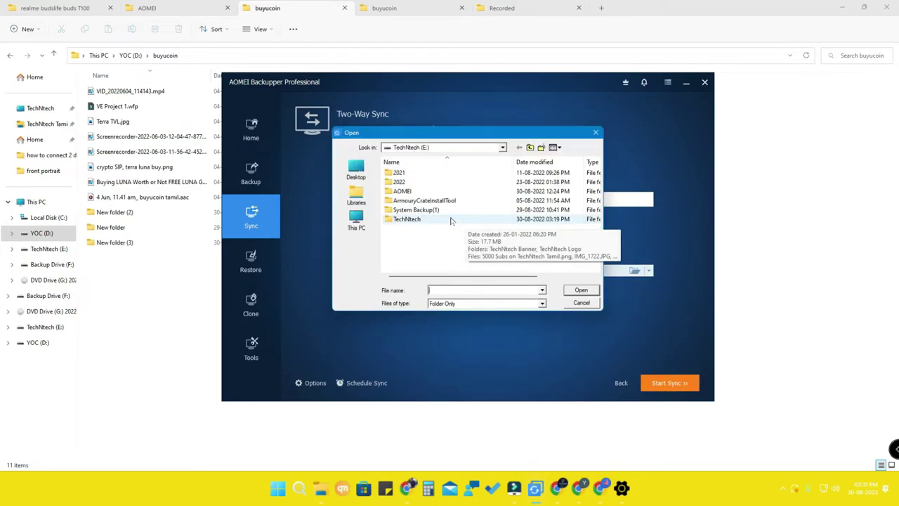
double_click(435, 191)
left_click(580, 292)
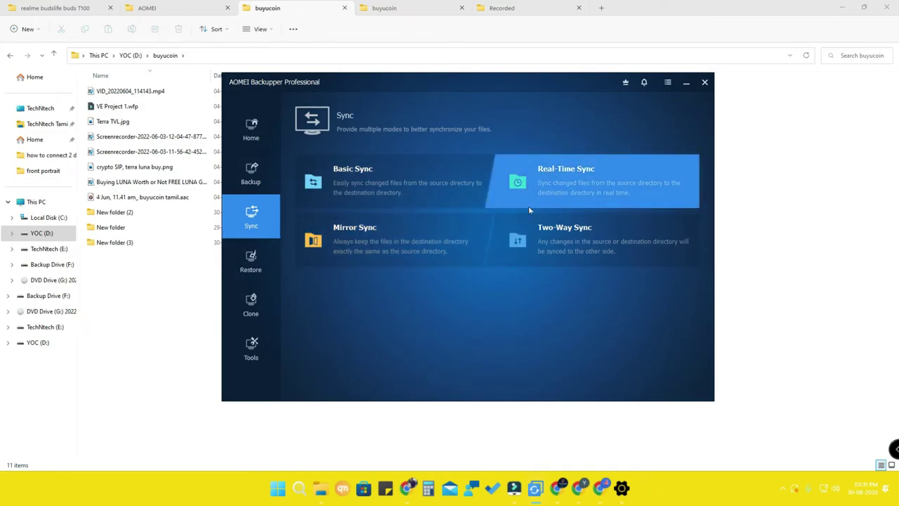
Step: Review the Restore and Clone options, and check the capacity and free space of Local Disk (C:) in File Explorer
left_click(262, 271)
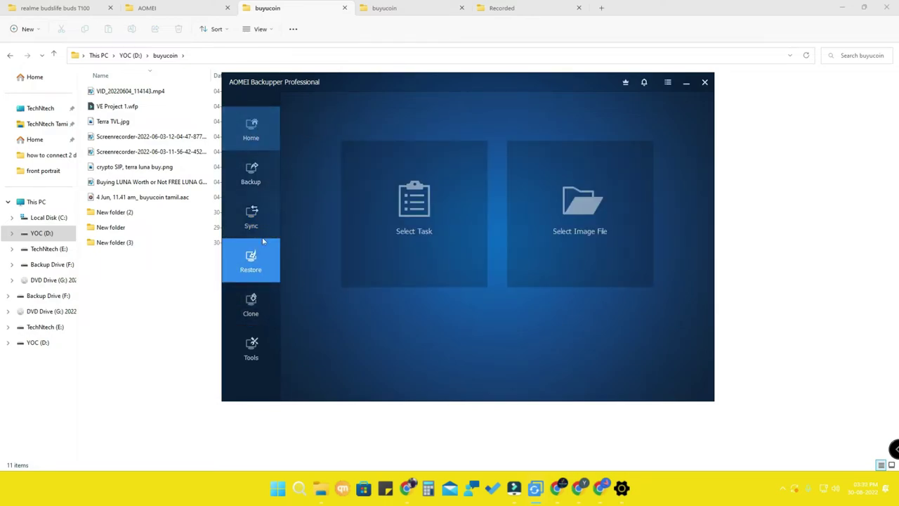
left_click(243, 309)
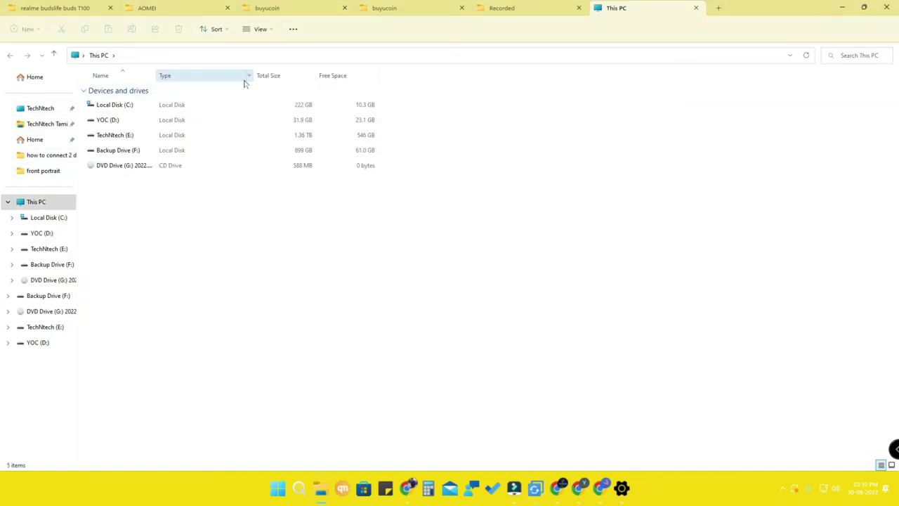
left_click(144, 107)
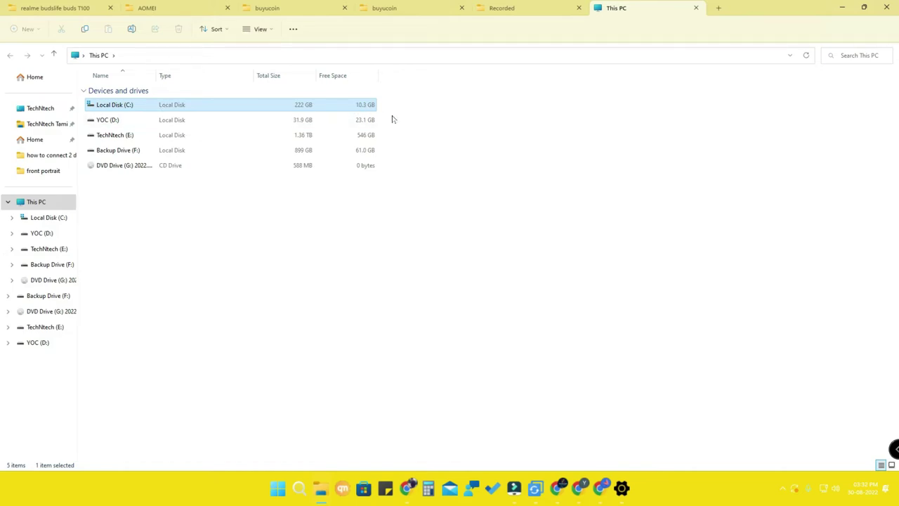
key("alt+Tab")
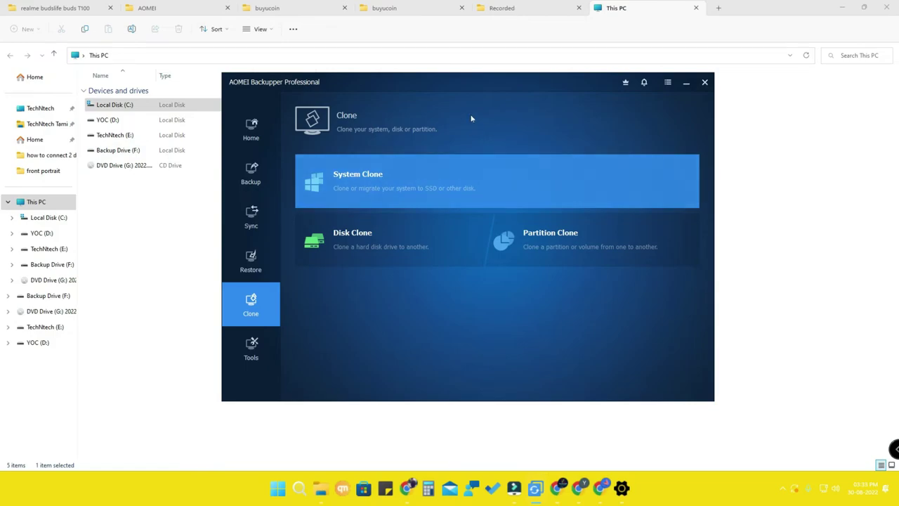
left_click_drag(478, 80, 547, 103)
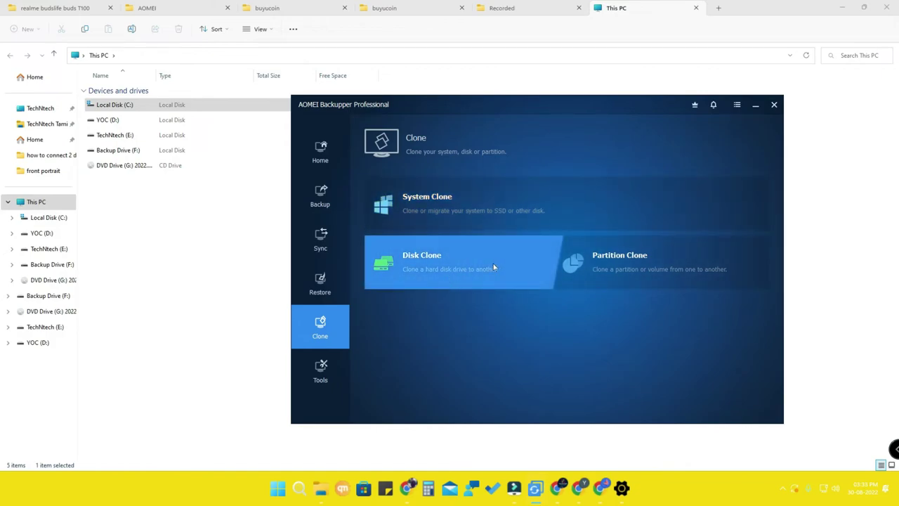
Step: Start a Disk Clone with Disk1 as the source disk and go back without cloning
left_click(493, 267)
left_click(418, 233)
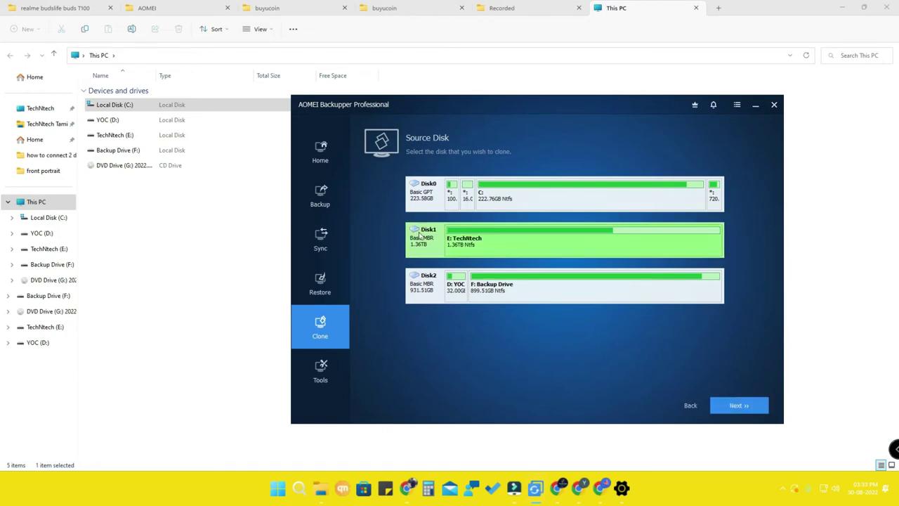
left_click(690, 405)
Step: Start a Partition Clone, try different source partitions on Disk2 and Disk0, and return to the clone options without cloning
left_click(632, 261)
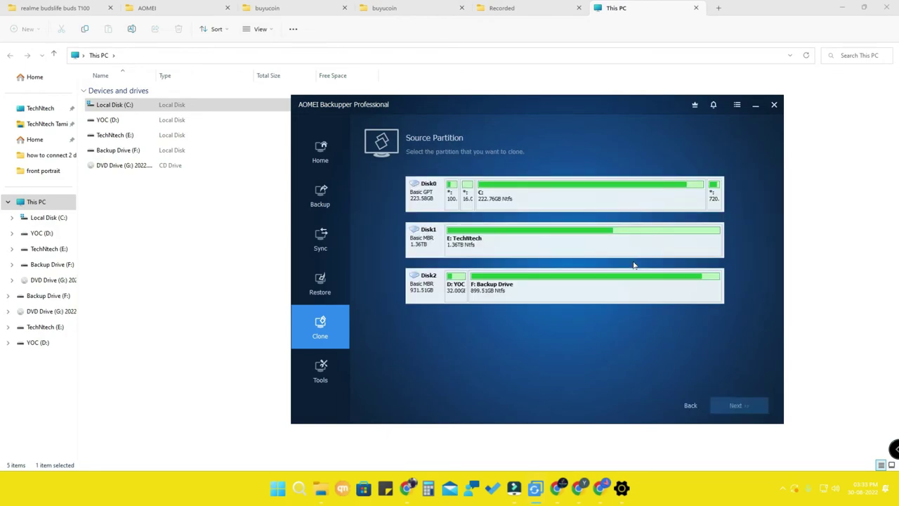
left_click(460, 290)
left_click(511, 294)
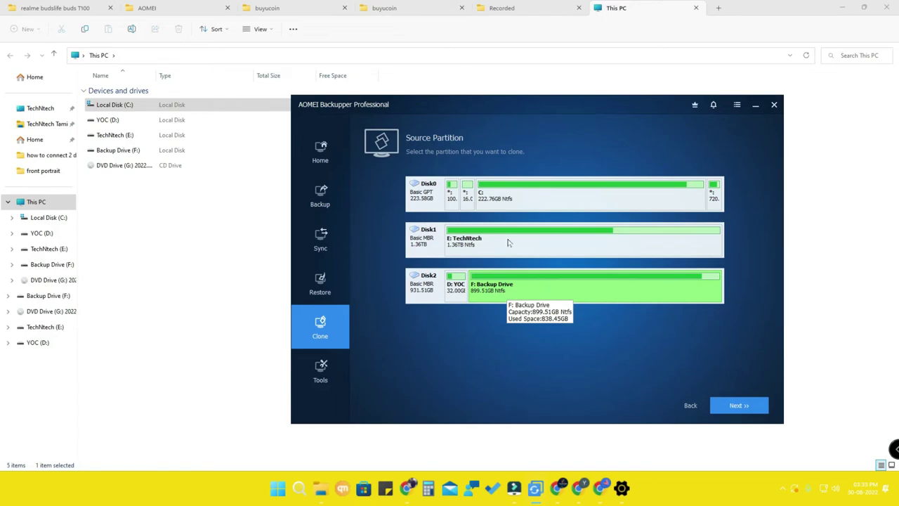
left_click(467, 194)
left_click(692, 404)
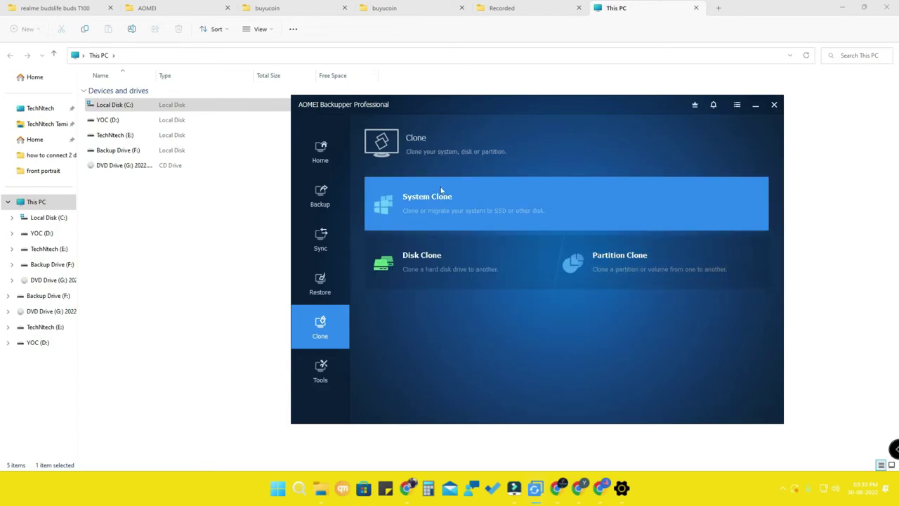
mouse_move(508, 105)
left_mouse_down()
mouse_move(446, 105)
mouse_move(444, 96)
left_mouse_up()
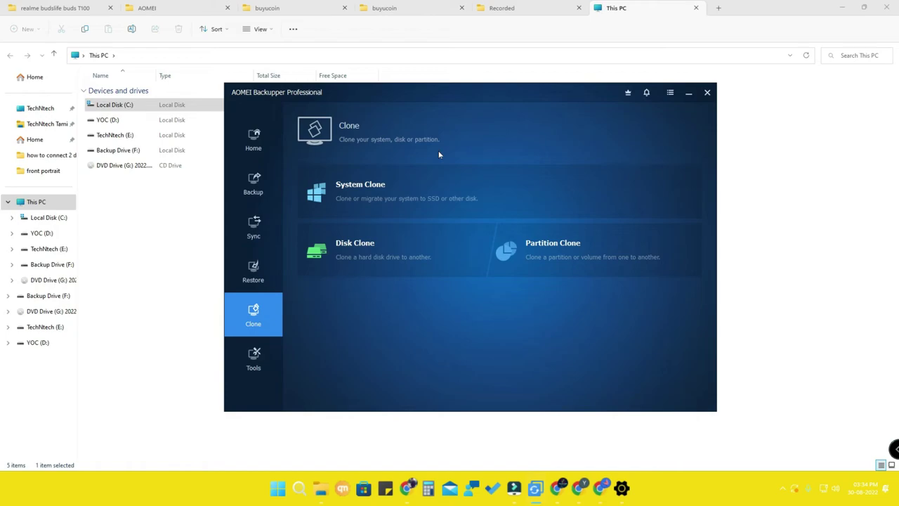
Step: Start creating a Windows PE bootable disc with the WinPE creating environment downloaded from the internet
left_click(263, 361)
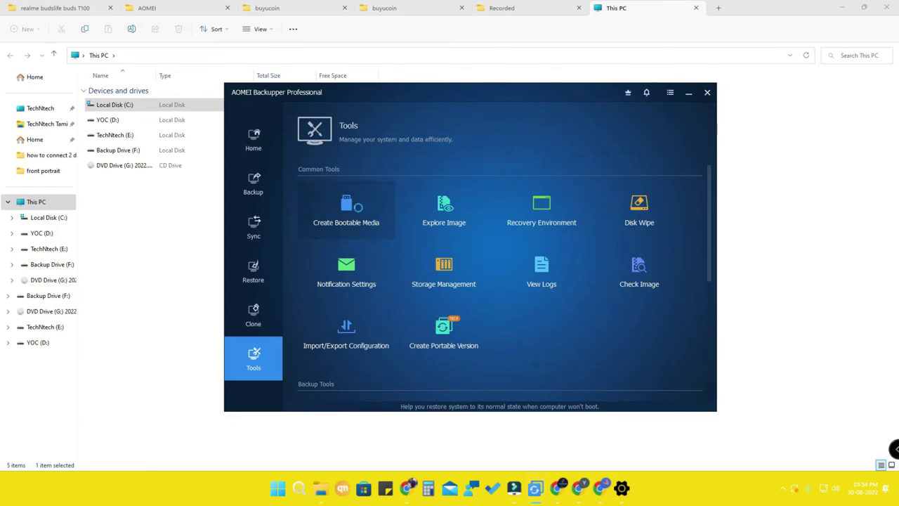
left_click(398, 255)
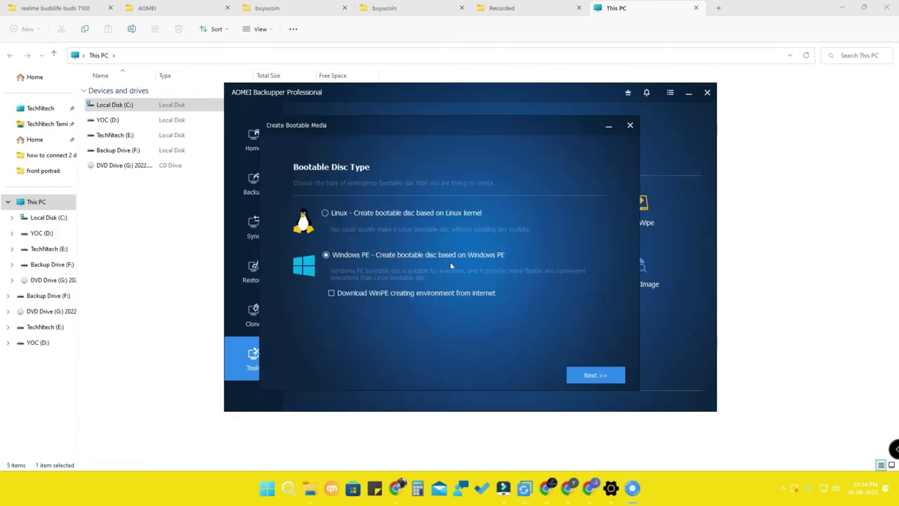
left_click(377, 295)
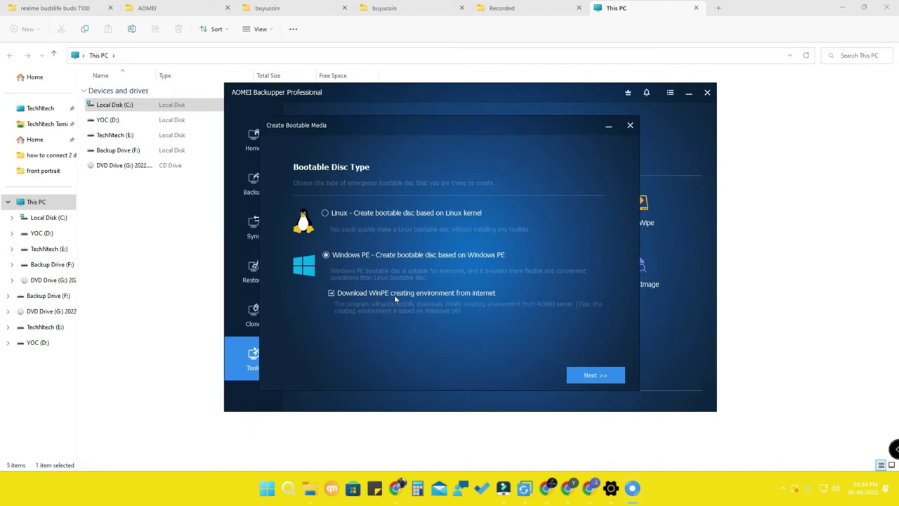
left_click(581, 377)
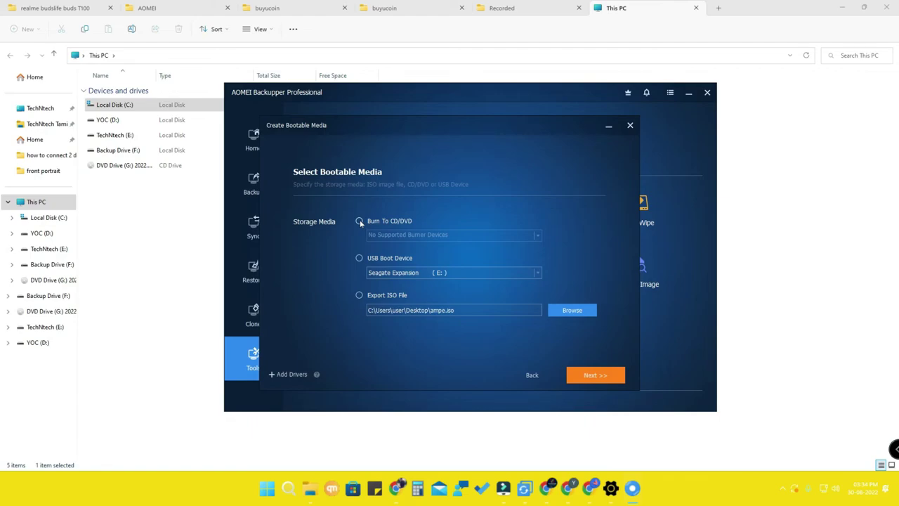
Step: Review the USB Boot Device and Export ISO File storage options, and close Create Bootable Media without creating a disc
left_click(362, 260)
left_click(434, 274)
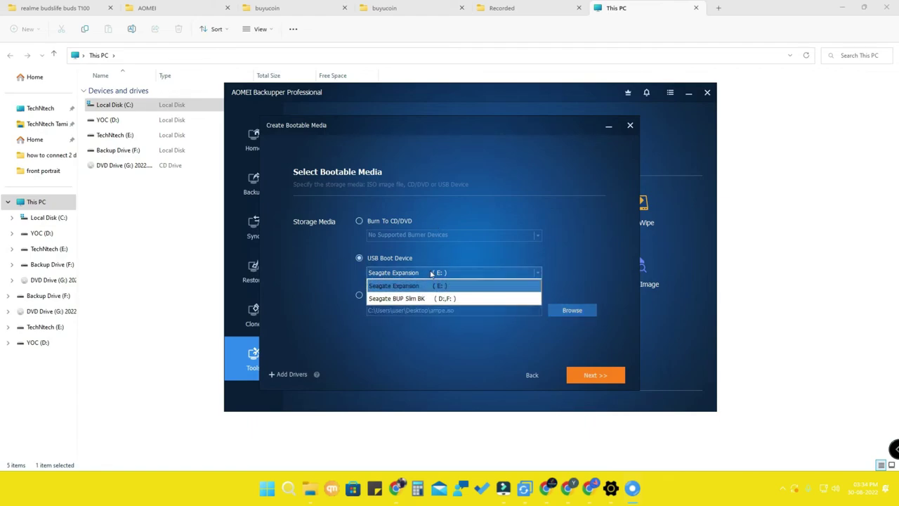
left_click(363, 296)
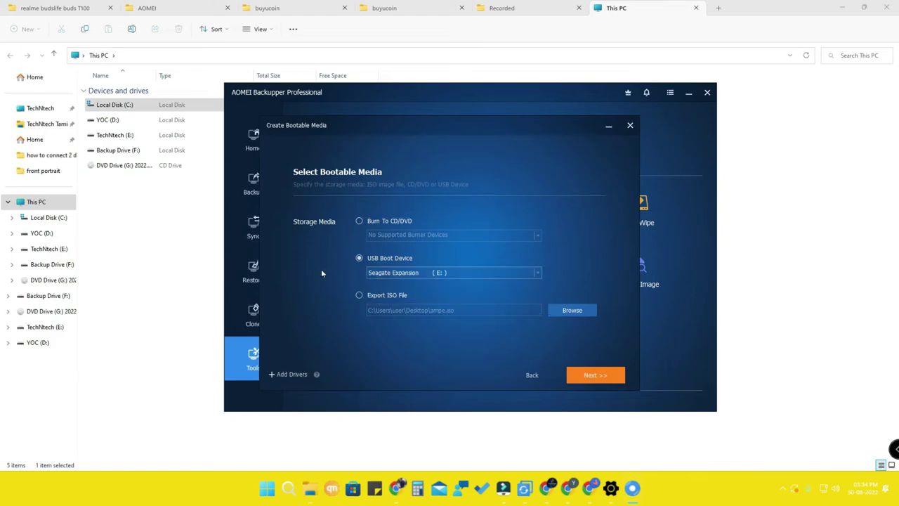
left_click(376, 297)
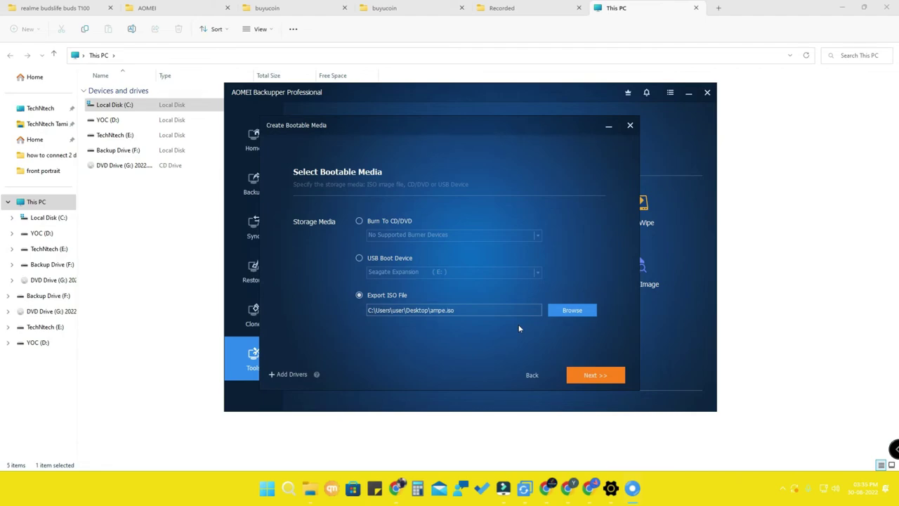
left_click(532, 376)
left_click(628, 124)
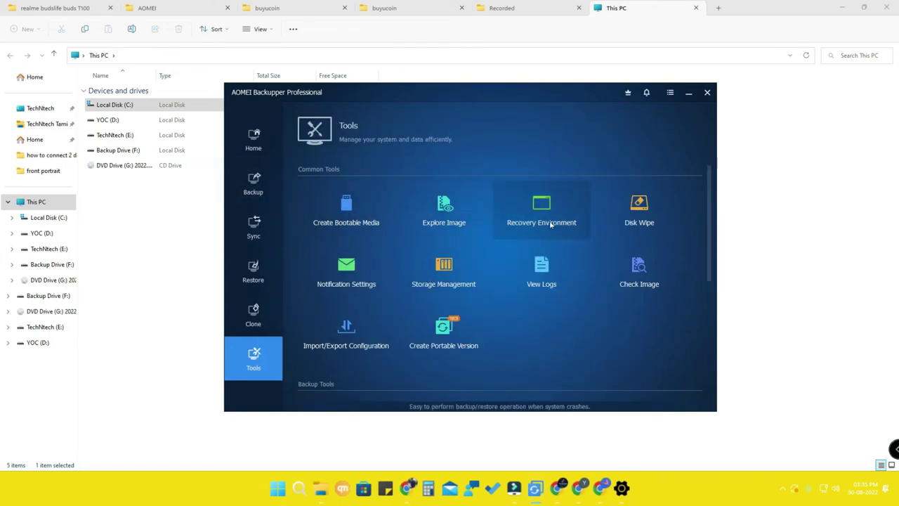
Step: Review the backup types and common tools, and view the Disk Wipe wiping types without wiping anything
left_click(257, 187)
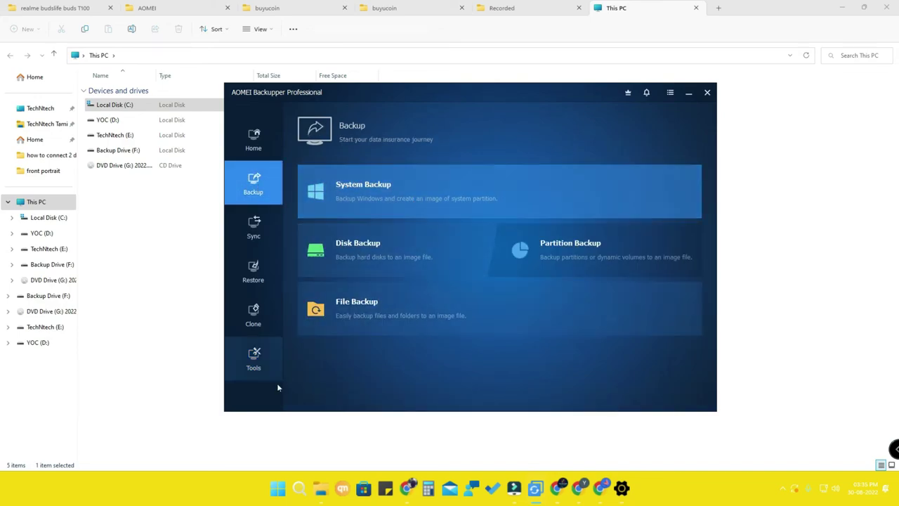
left_click(271, 371)
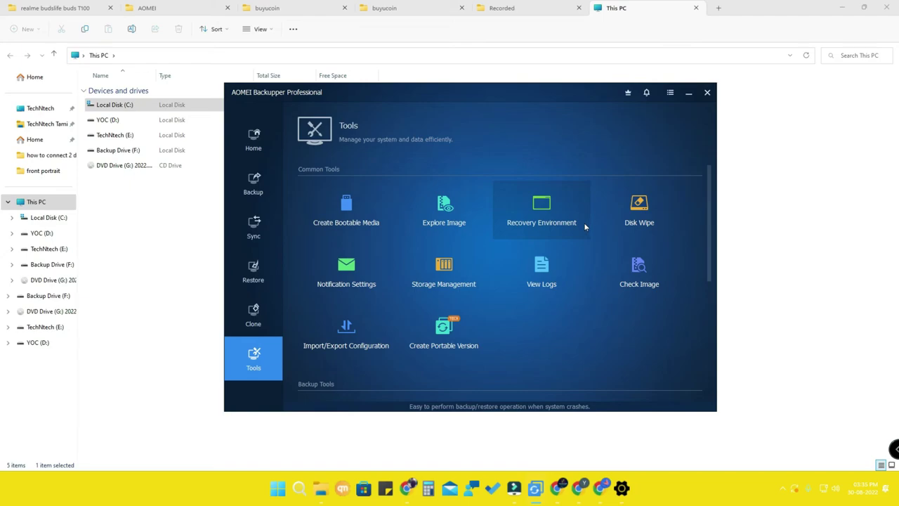
left_click(637, 217)
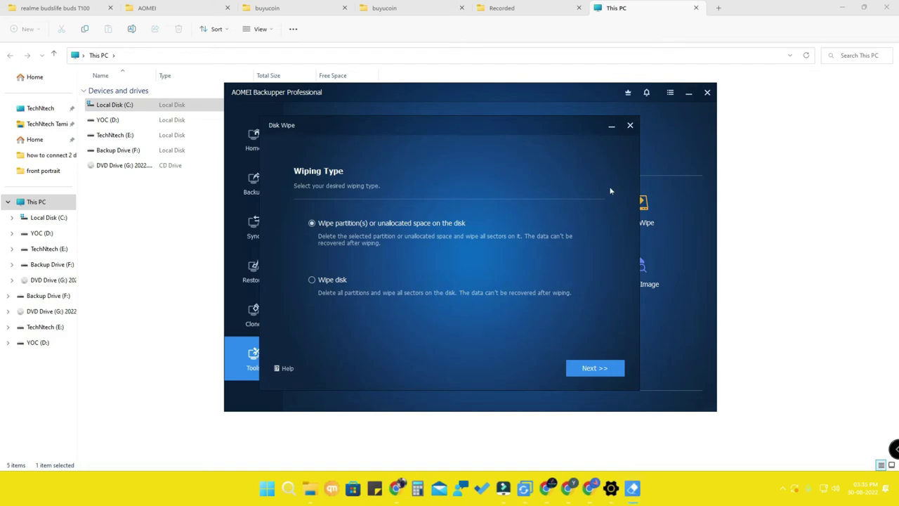
left_click(630, 125)
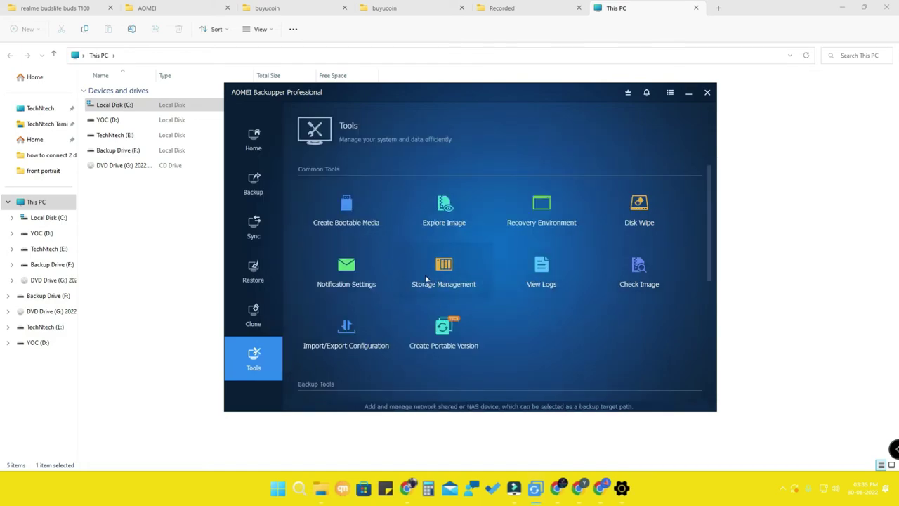
Step: View the backup points of My File Backup in Check Image and go back without checking the image
left_click(641, 288)
left_click(376, 190)
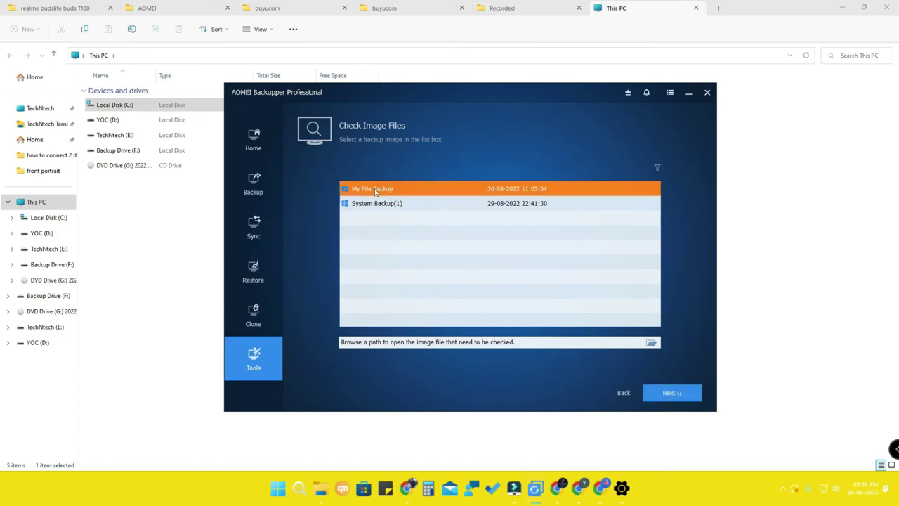
left_click(672, 393)
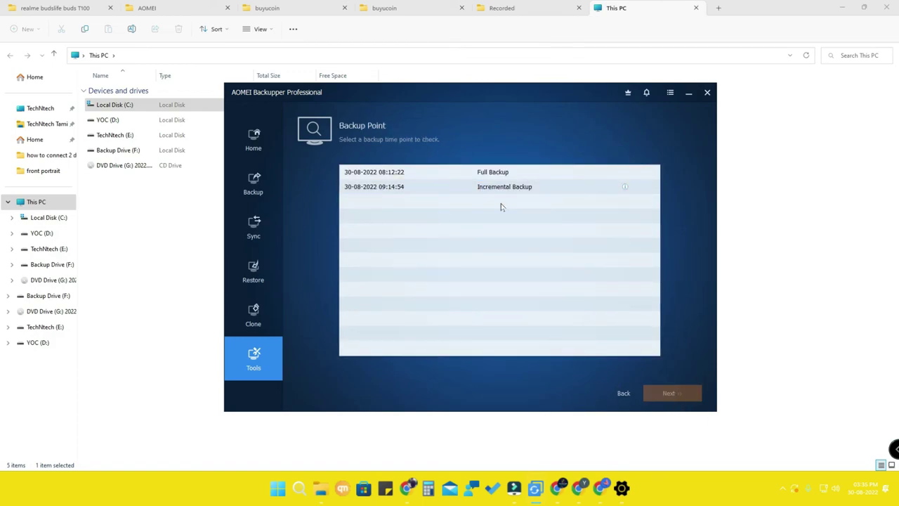
left_click(623, 393)
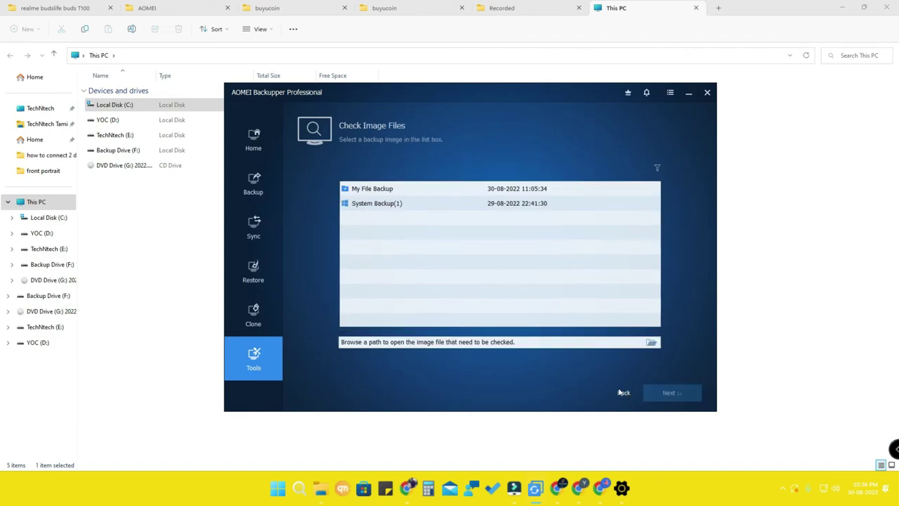
left_click(622, 393)
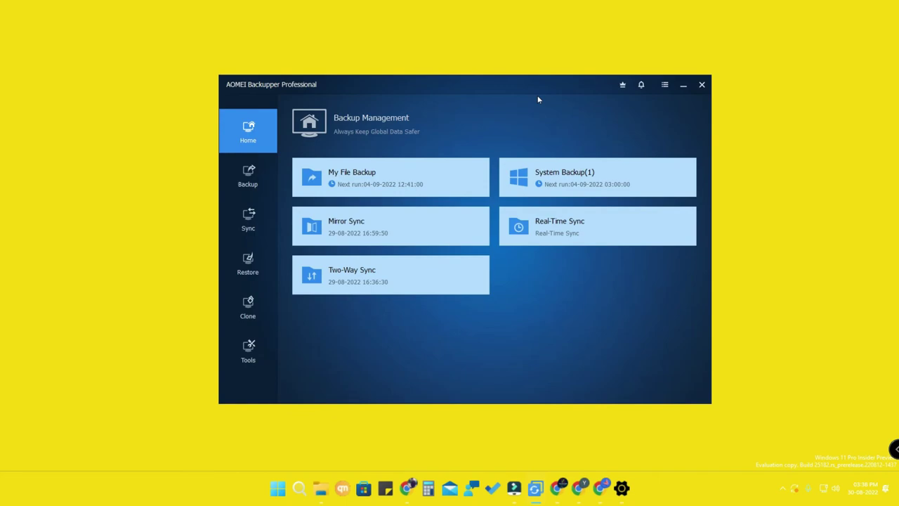
Step: Review the Backup, Restore and Tools pages and return to the backup management overview
left_click(267, 171)
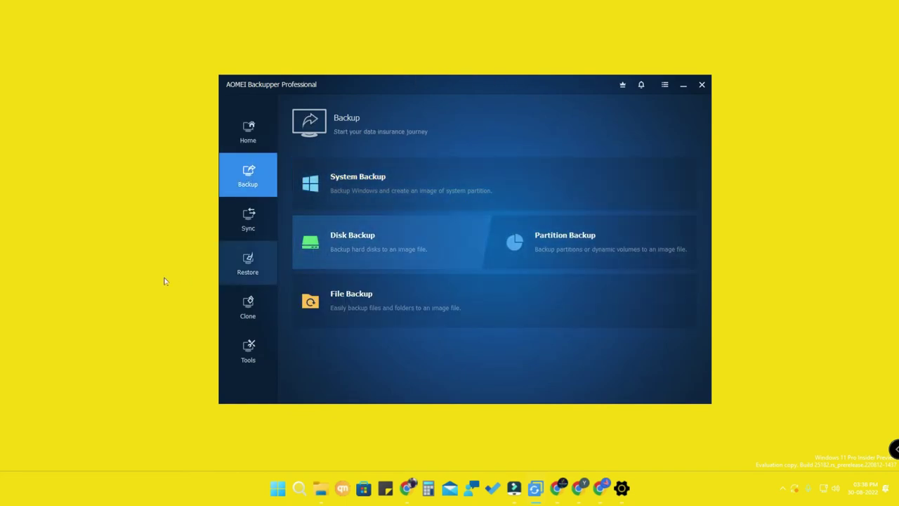
left_click(247, 264)
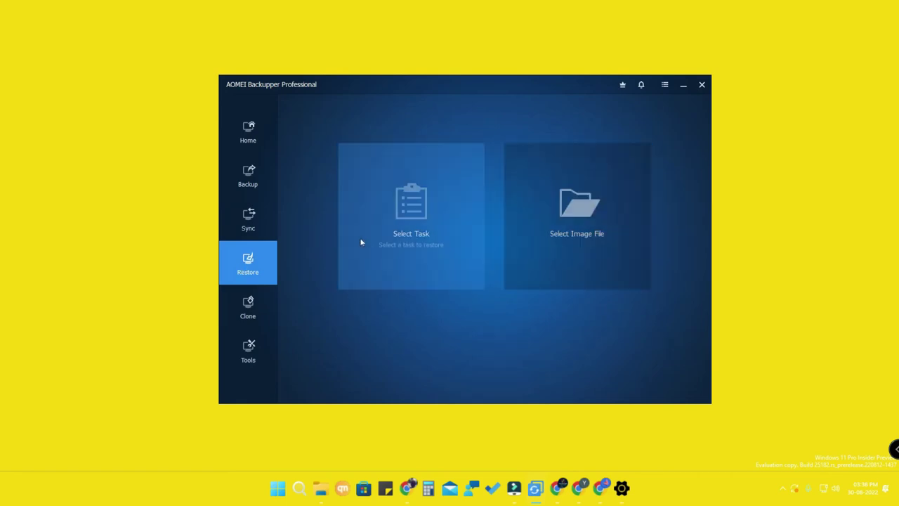
left_click(252, 347)
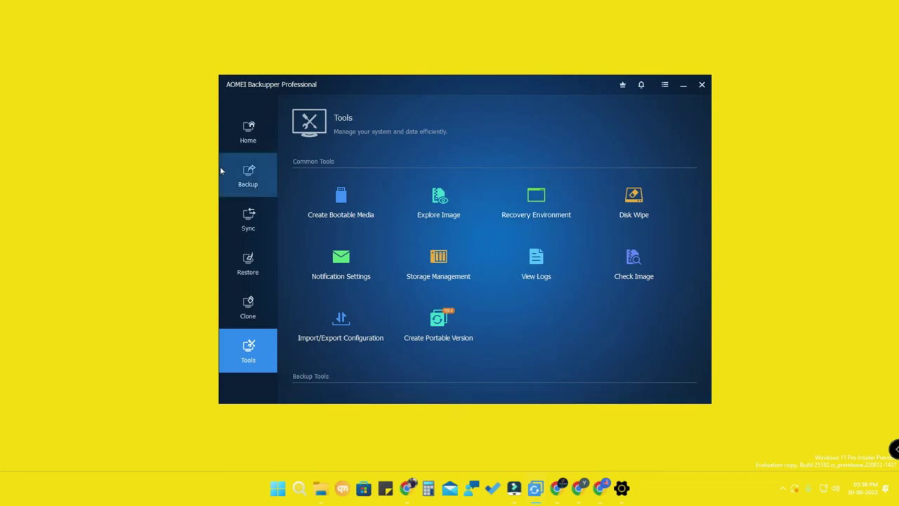
left_click(249, 172)
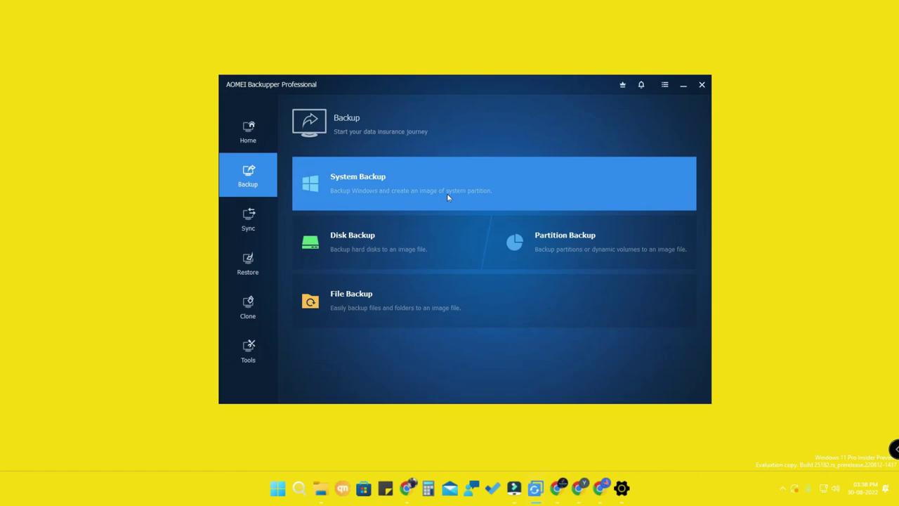
left_click(248, 131)
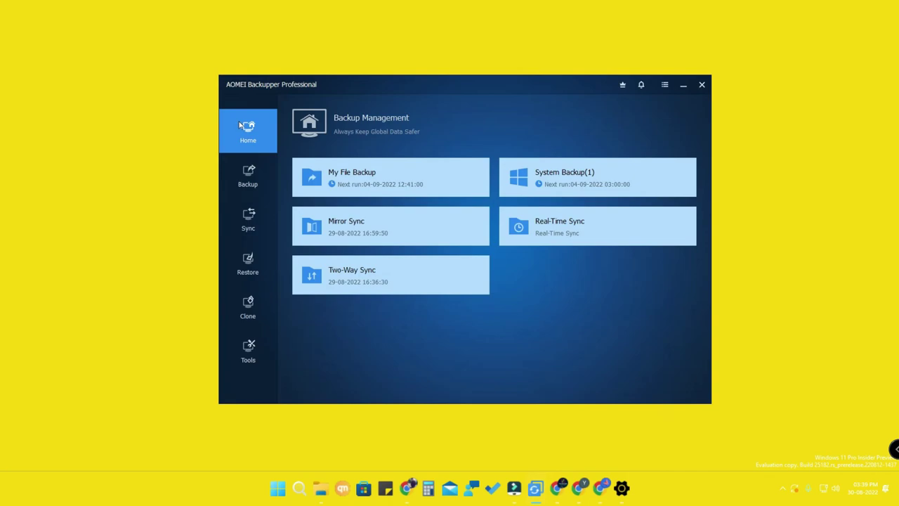
Step: View the management options of the My File Backup task, revisit the Tools and Clone pages, and return to the task overview
left_click(476, 177)
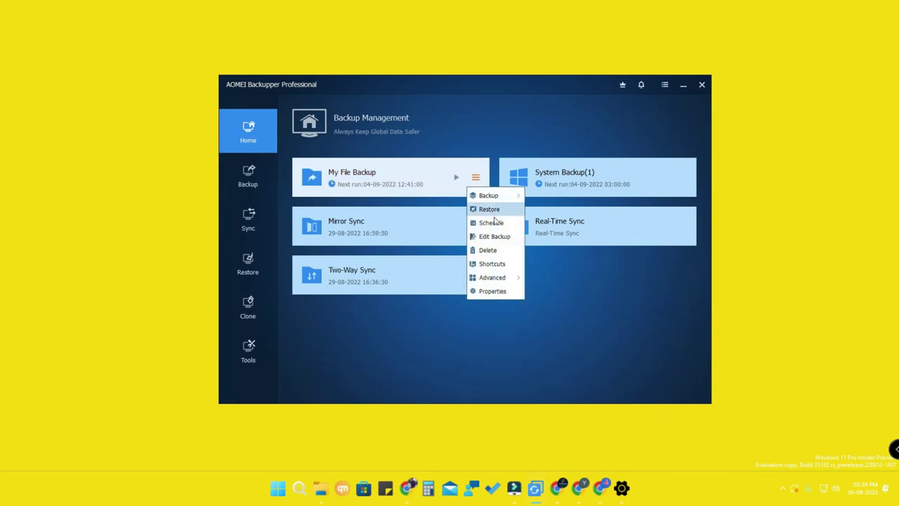
left_click(568, 289)
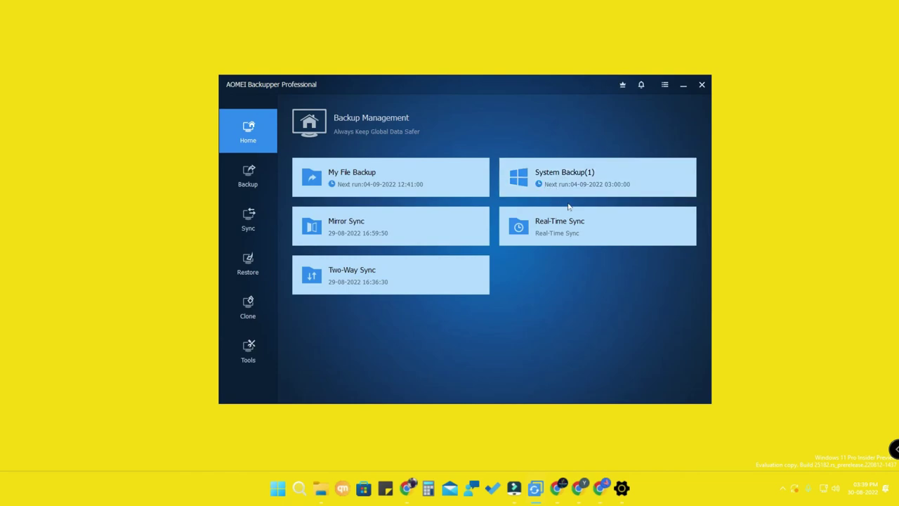
left_click(248, 351)
left_click(248, 307)
left_click(248, 131)
mouse_move(441, 94)
left_mouse_down()
mouse_move(453, 91)
mouse_move(435, 82)
mouse_move(444, 95)
left_mouse_up()
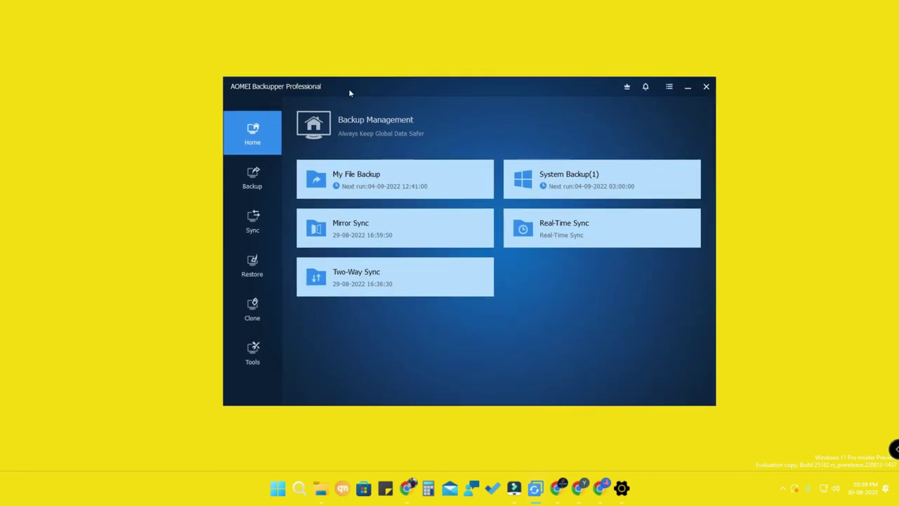